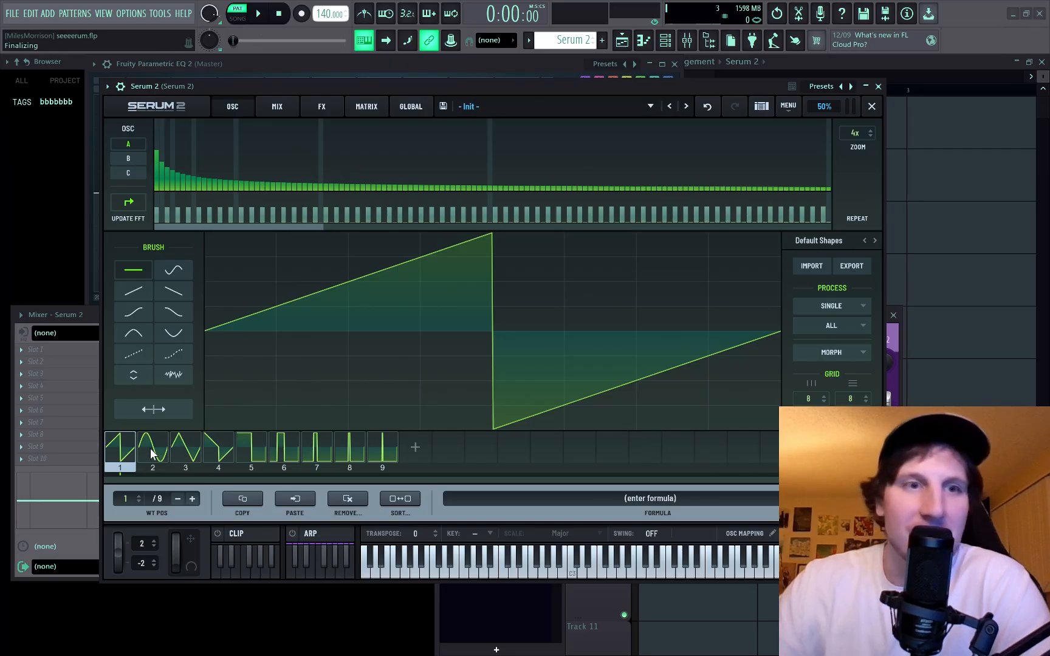
Select the sine frame of oscillator A's Default Shapes wavetable and play notes to examine its spectrum in Parametric EQ 2.
left_click(152, 452)
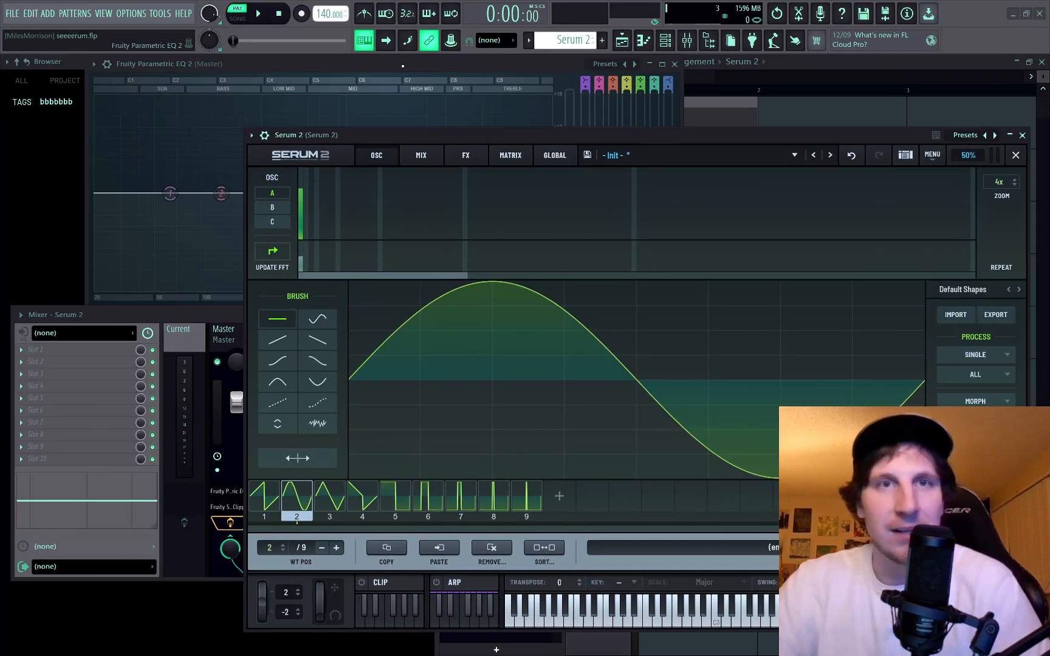
left_click(402, 66)
key("n")
key("b")
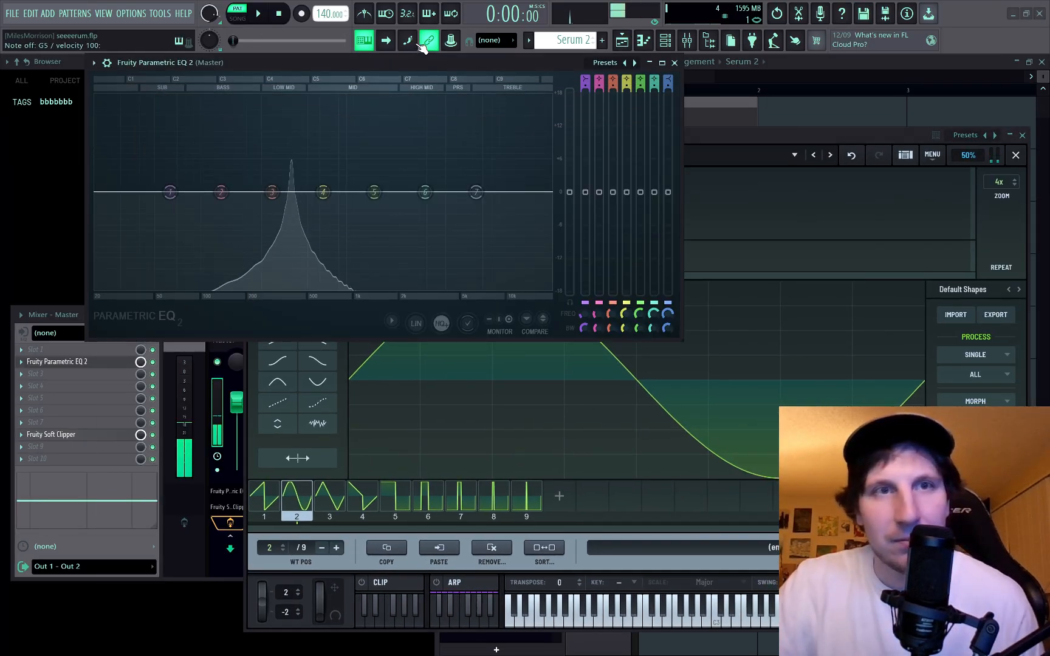
key("v")
key("b")
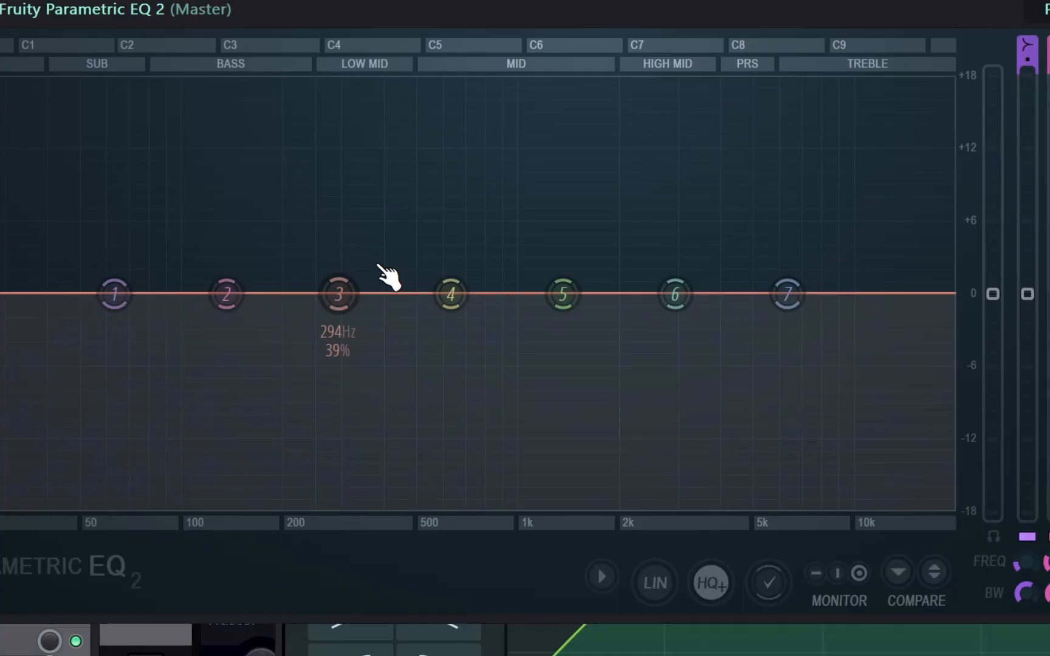
key("n")
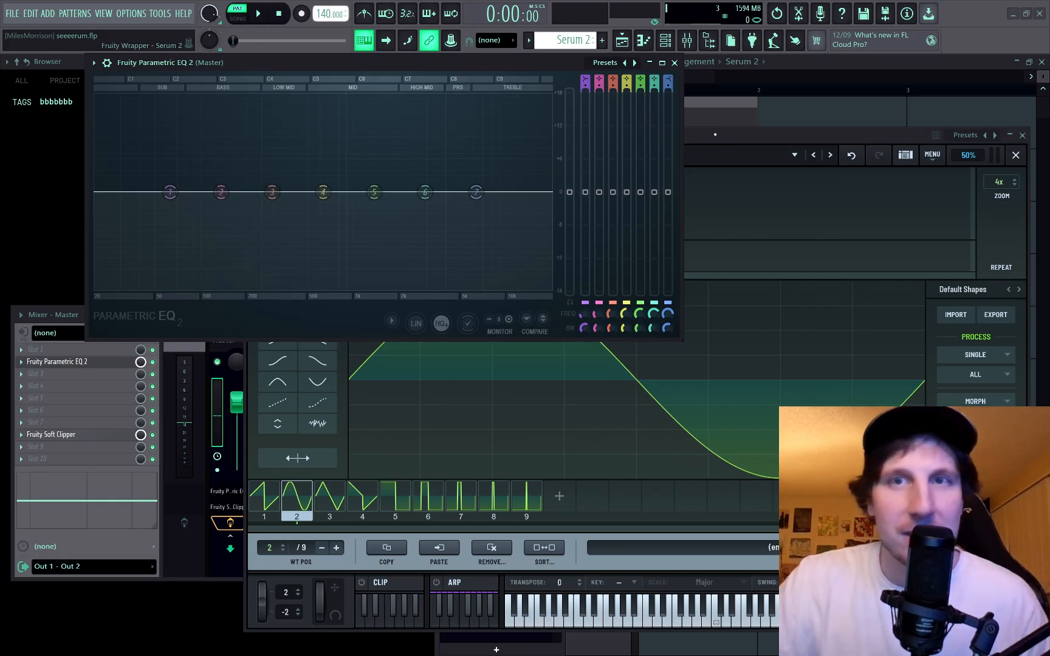
left_click(397, 499)
left_click(238, 201)
key("n")
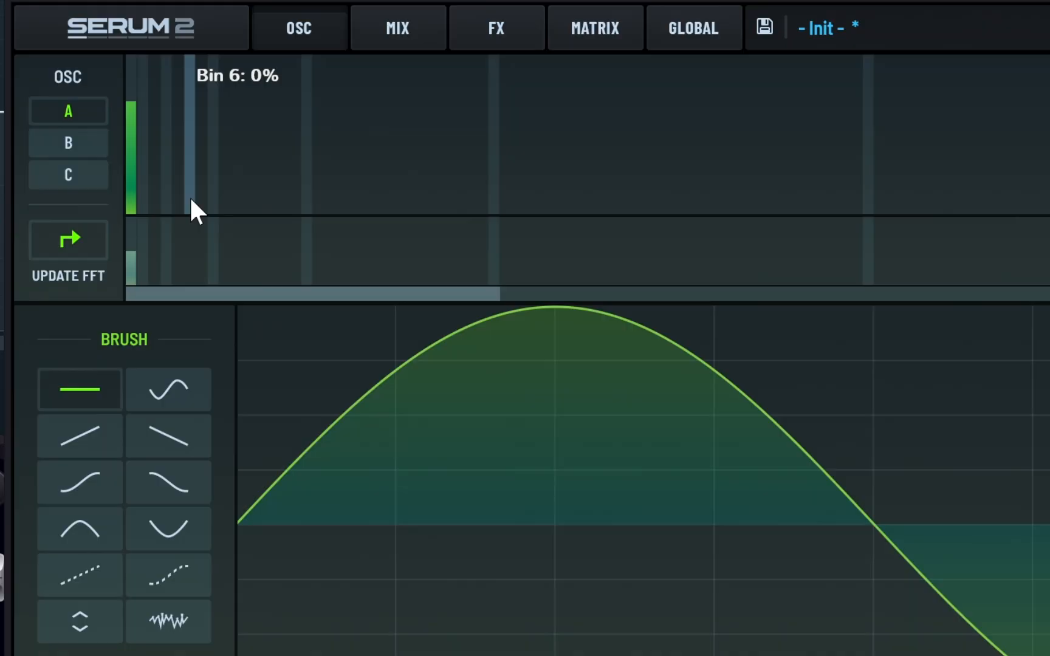
Add the harmonic at bin 6 to the sine frame's spectrum and play notes with the altered waveform.
left_click_drag(327, 230, 328, 211)
left_click_drag(192, 160, 191, 144)
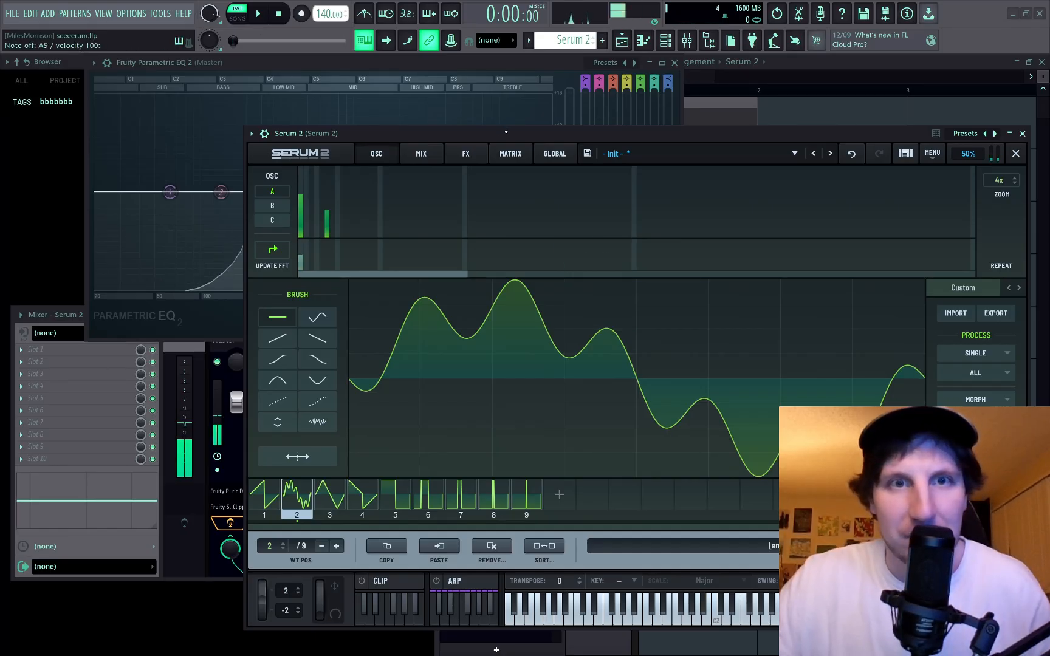
left_click_drag(501, 133, 424, 337)
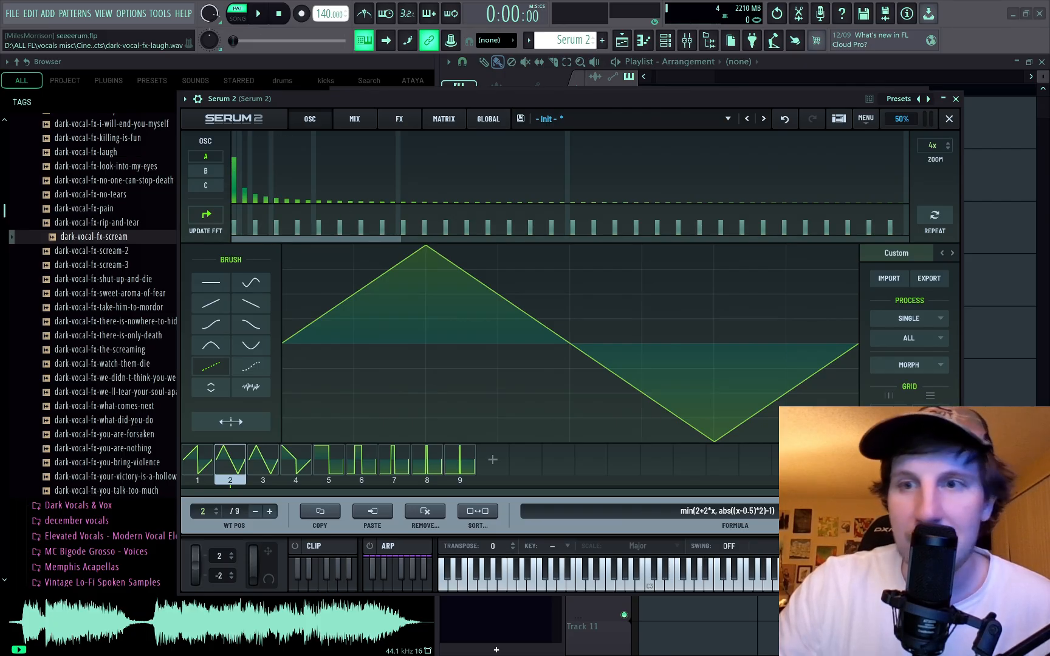
Replace the waveform of wavetable frame 2 with the "just saw" formula preset.
left_click(937, 511)
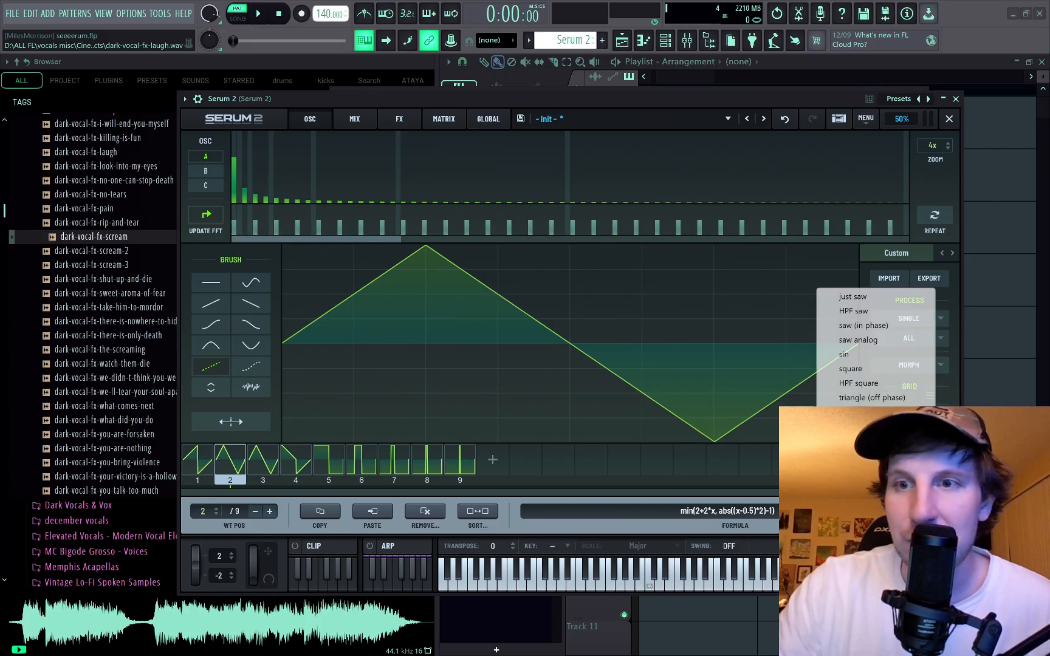
left_click(841, 300)
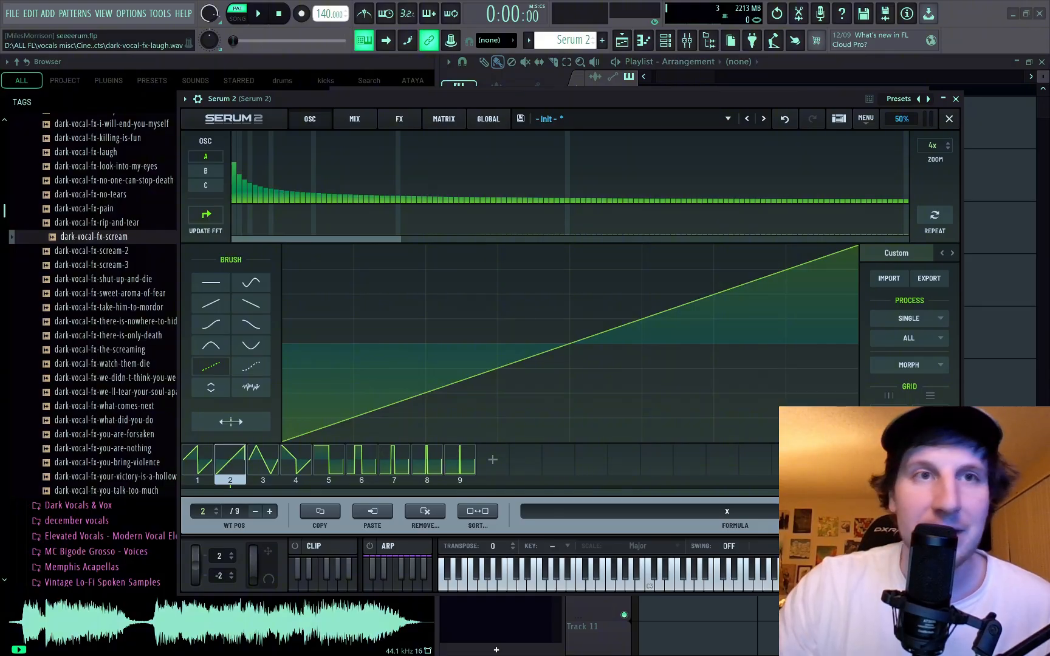
Load the Talking Vox wavetable into oscillator A and scan through its frames while playing notes.
left_click(897, 253)
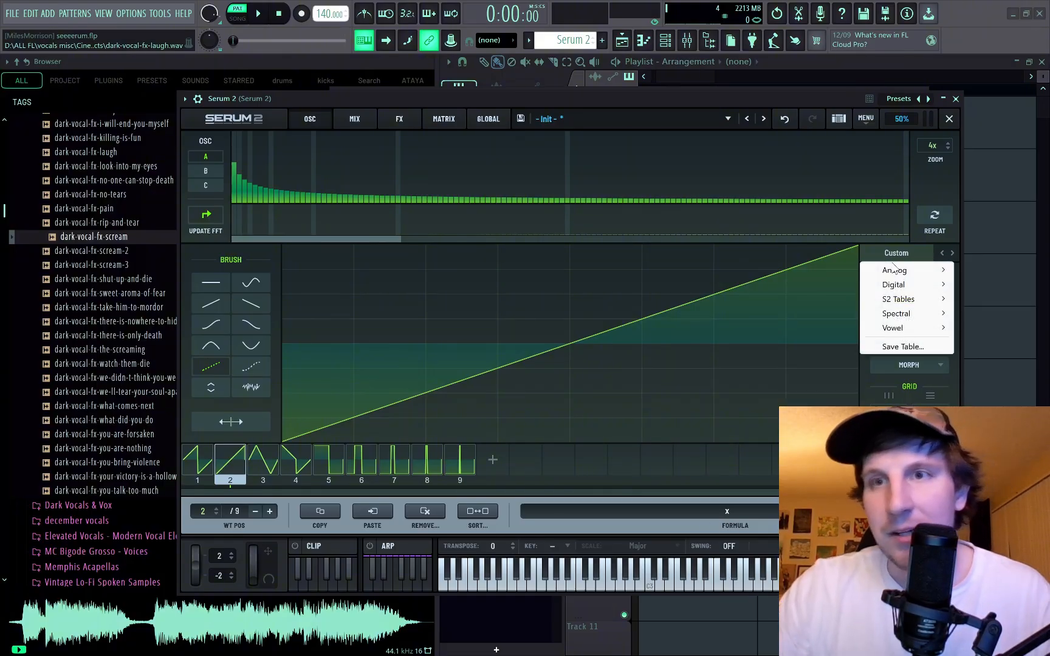
mouse_move(895, 271)
mouse_move(898, 303)
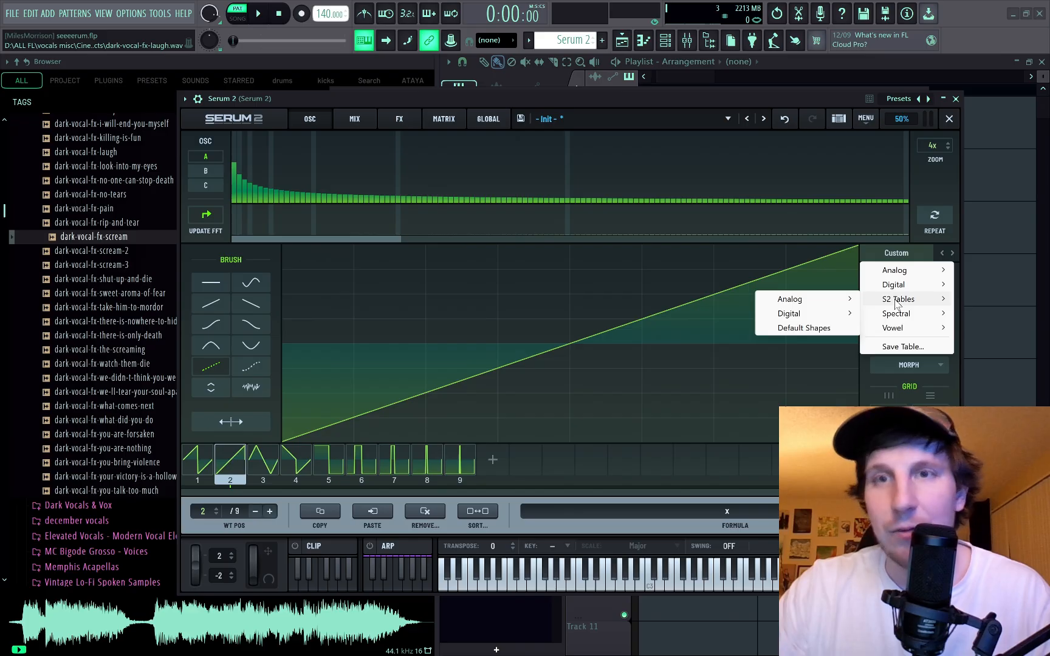
mouse_move(832, 300)
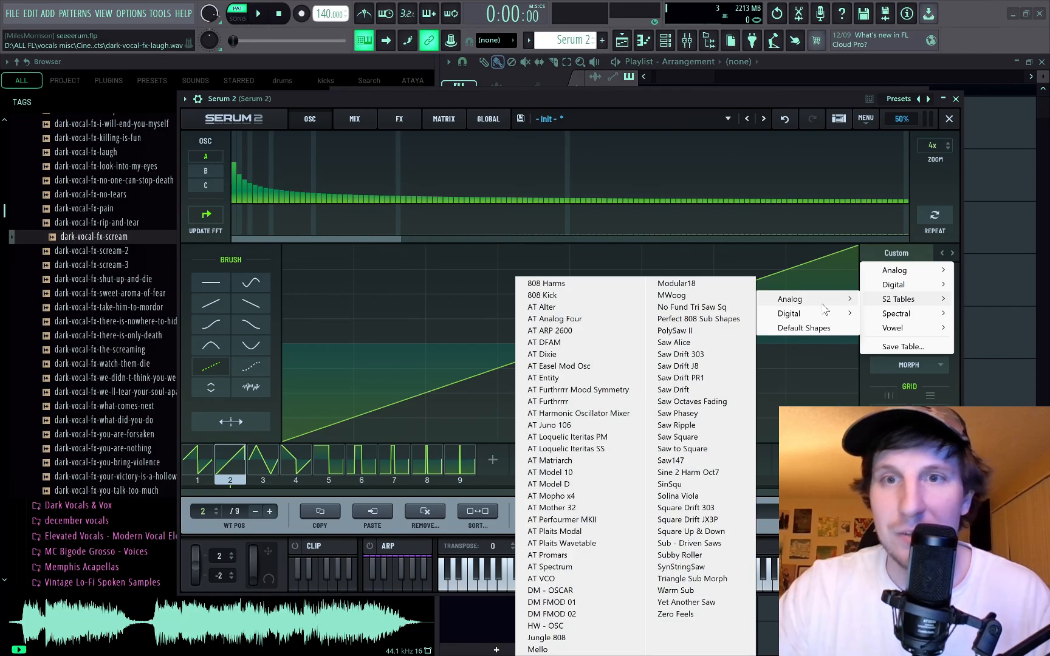
left_click(692, 274)
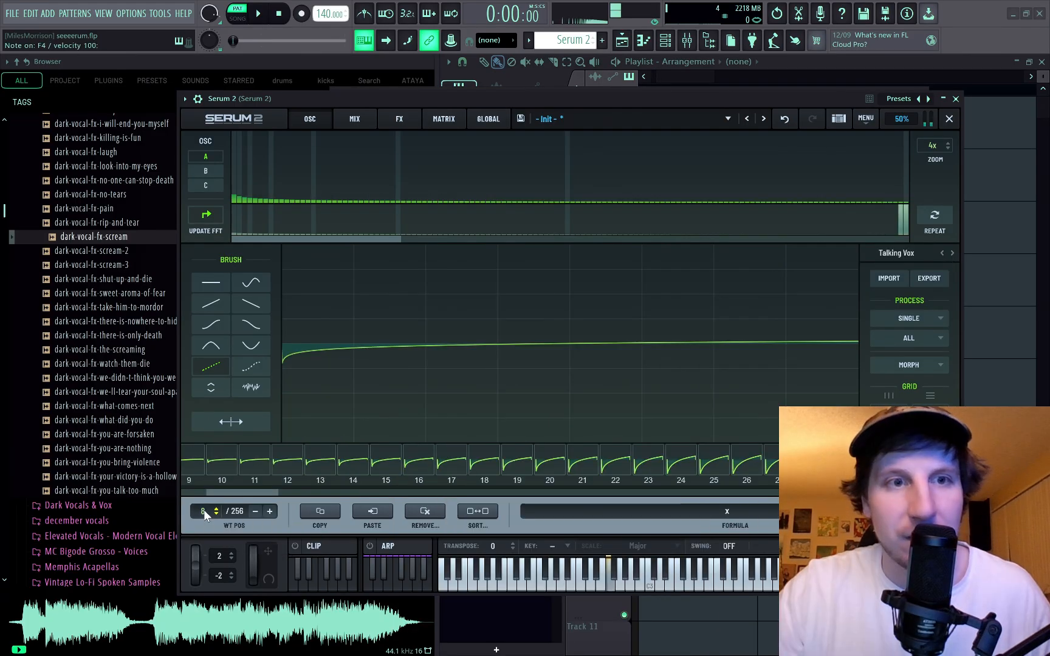
left_click_drag(205, 515, 373, 118)
Leave the wavetable editor and set oscillator A to octave -1 with wavetable position 159.
left_click(317, 119)
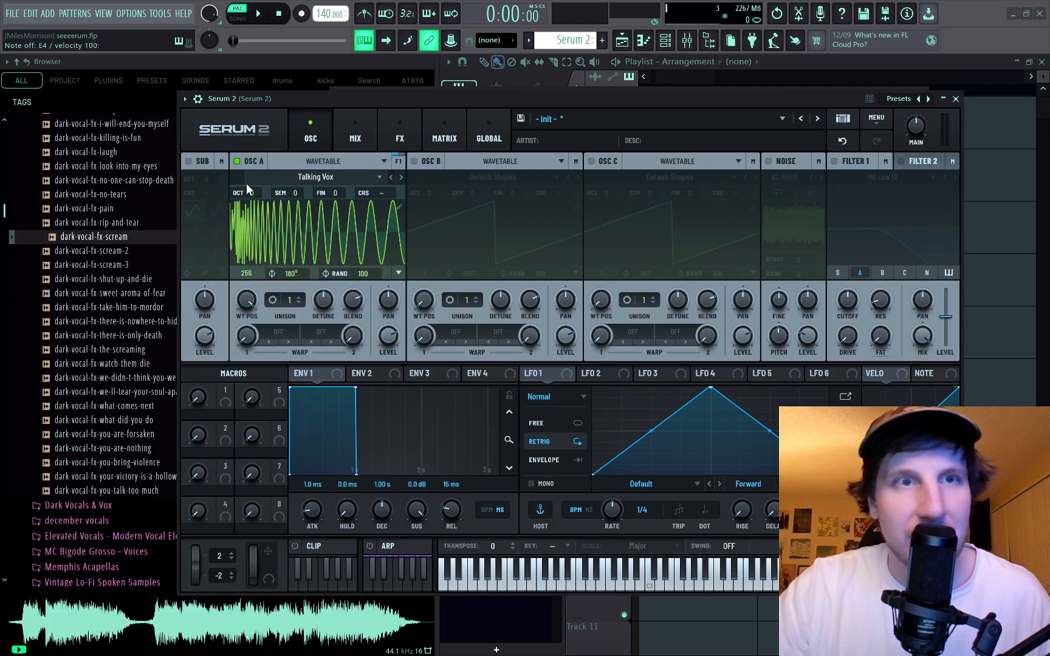
left_click_drag(246, 183, 251, 193)
left_click_drag(246, 299, 283, 346)
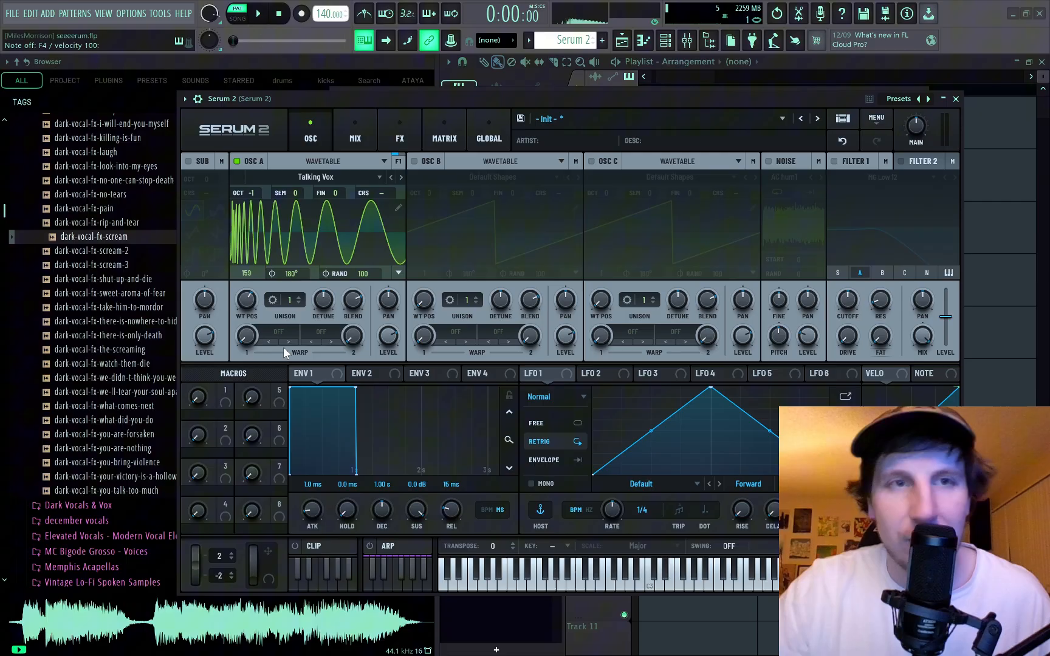
Enable oscillator B, turn its level all the way down, and set its wavetable position to 2 for a sine wave.
left_click(413, 161)
left_click_drag(568, 338, 577, 379)
left_click_drag(608, 426, 613, 653)
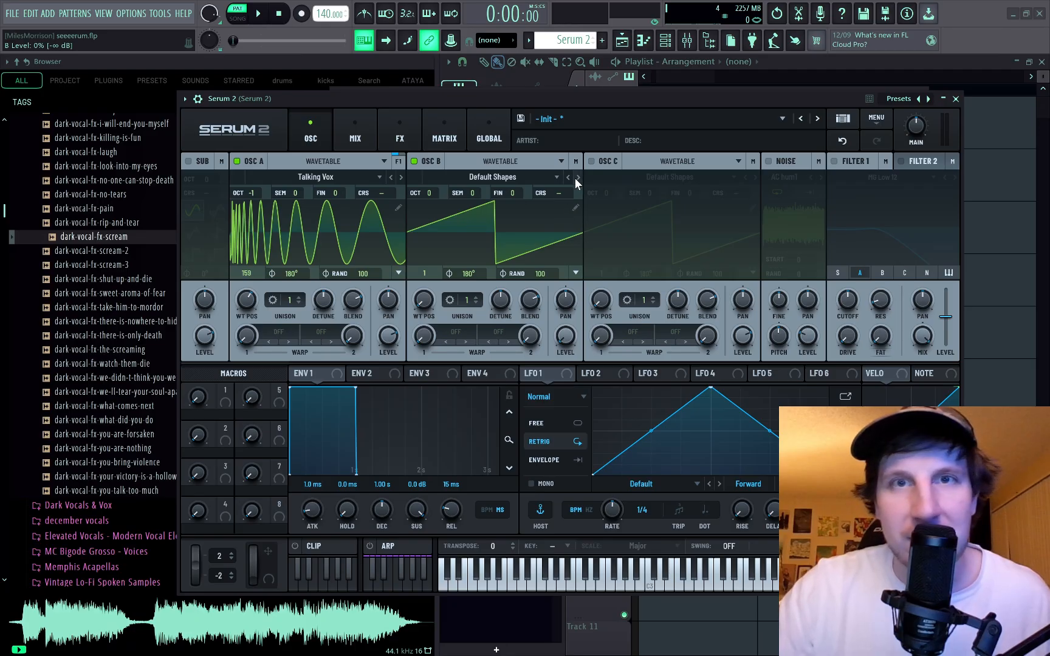
left_click(575, 177)
Try FM (B) as oscillator A's first warp mode, adjusting the warp amount and oscillator B's semitone tuning.
left_click(280, 332)
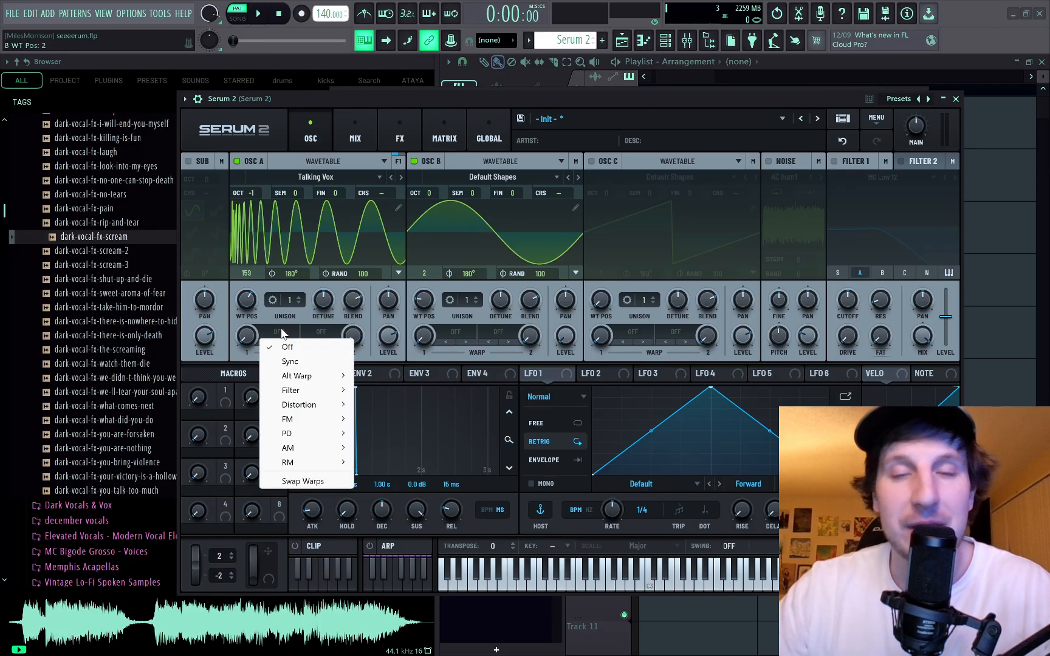
mouse_move(287, 418)
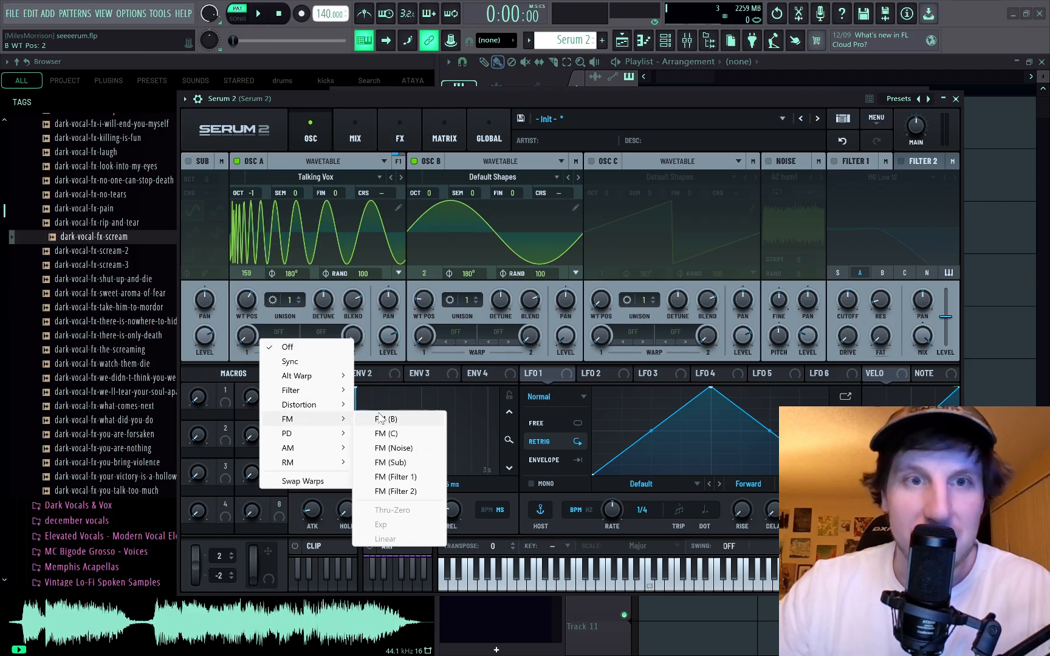
left_click(371, 433)
mouse_move(245, 333)
mouse_move(234, 379)
left_mouse_down()
mouse_move(242, 333)
mouse_move(233, 358)
mouse_move(221, 325)
mouse_move(227, 382)
left_mouse_up()
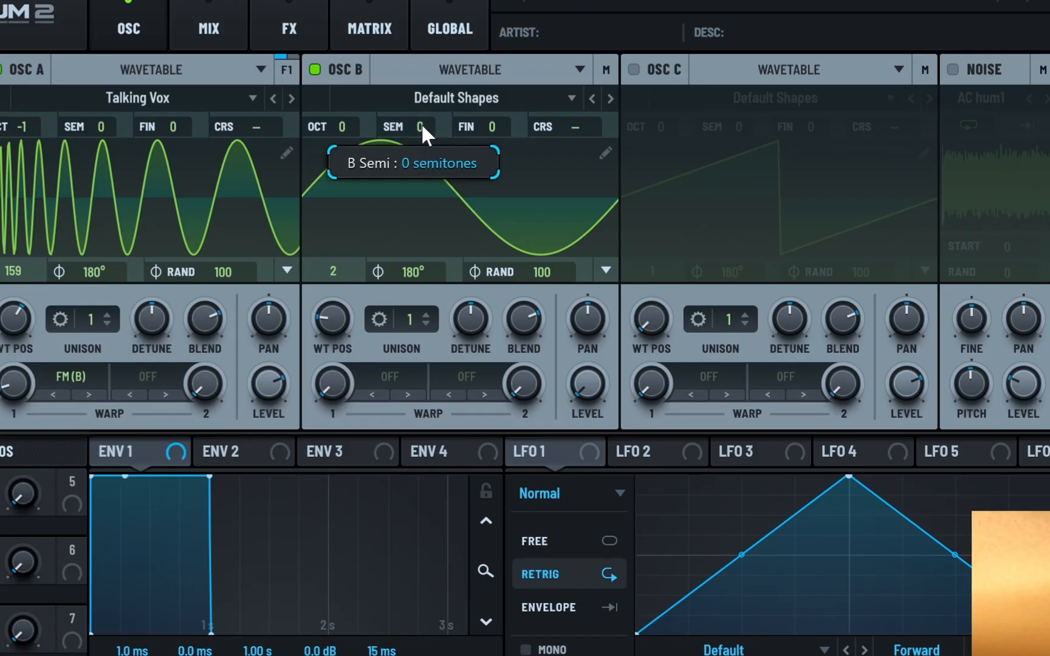
left_click_drag(473, 190, 473, 186)
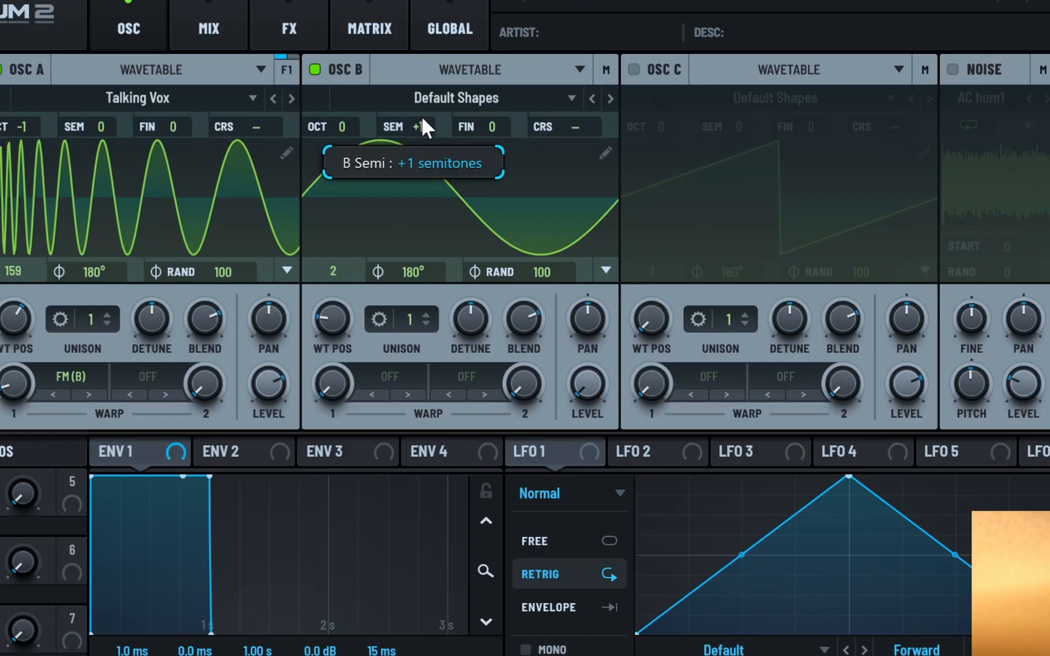
mouse_move(423, 117)
left_mouse_down()
mouse_move(436, 89)
mouse_move(435, 38)
mouse_move(426, 148)
mouse_move(425, 106)
left_mouse_up()
Try PD (B) as oscillator A's first warp mode, auditioning different warp amounts and wavetable positions.
left_click(82, 374)
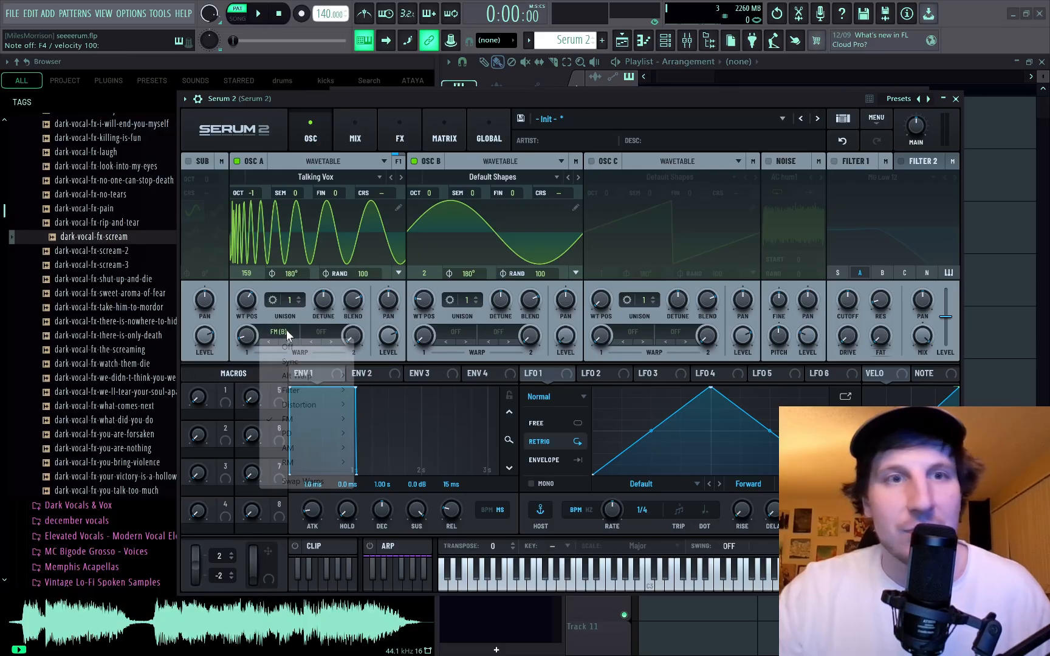
mouse_move(315, 435)
left_click(388, 434)
mouse_move(248, 357)
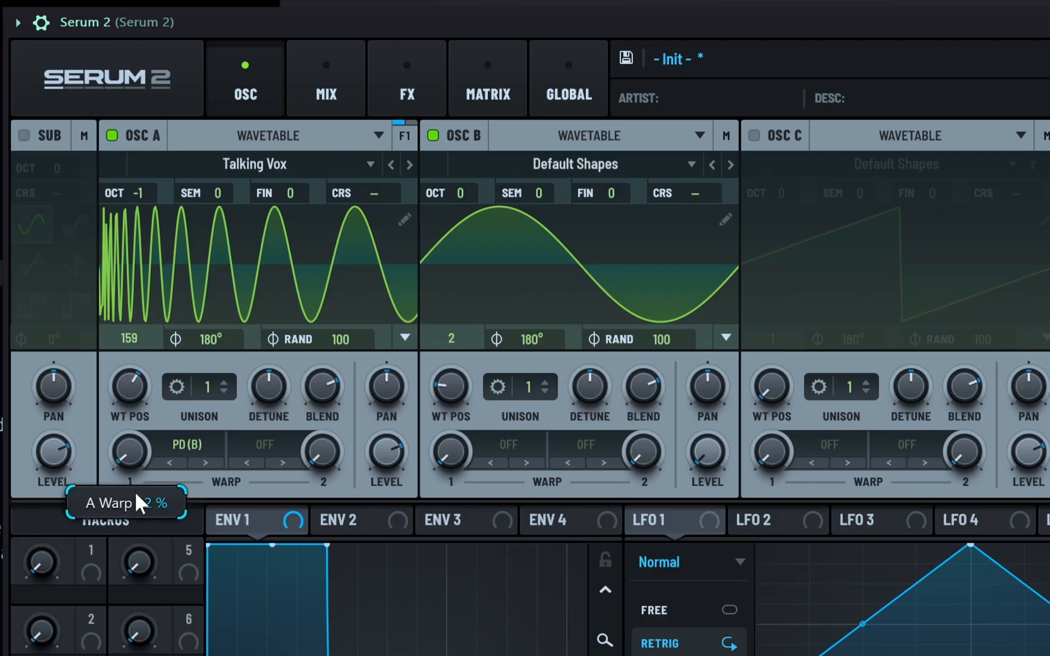
left_click_drag(136, 495, 127, 429)
left_click_drag(128, 384, 126, 415)
mouse_move(554, 189)
left_mouse_down()
mouse_move(546, 170)
mouse_move(550, 192)
left_mouse_up()
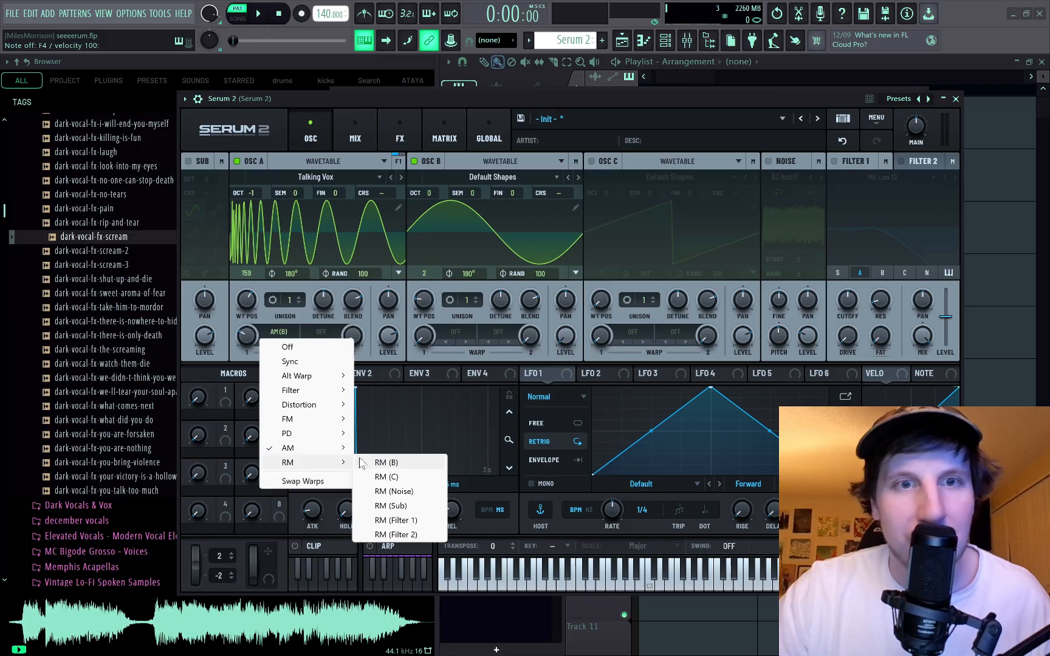
Set oscillator A's first warp mode to RM (B), adjust its amount, and set the wavetable position to 163.
left_click(387, 463)
left_click_drag(136, 451, 135, 406)
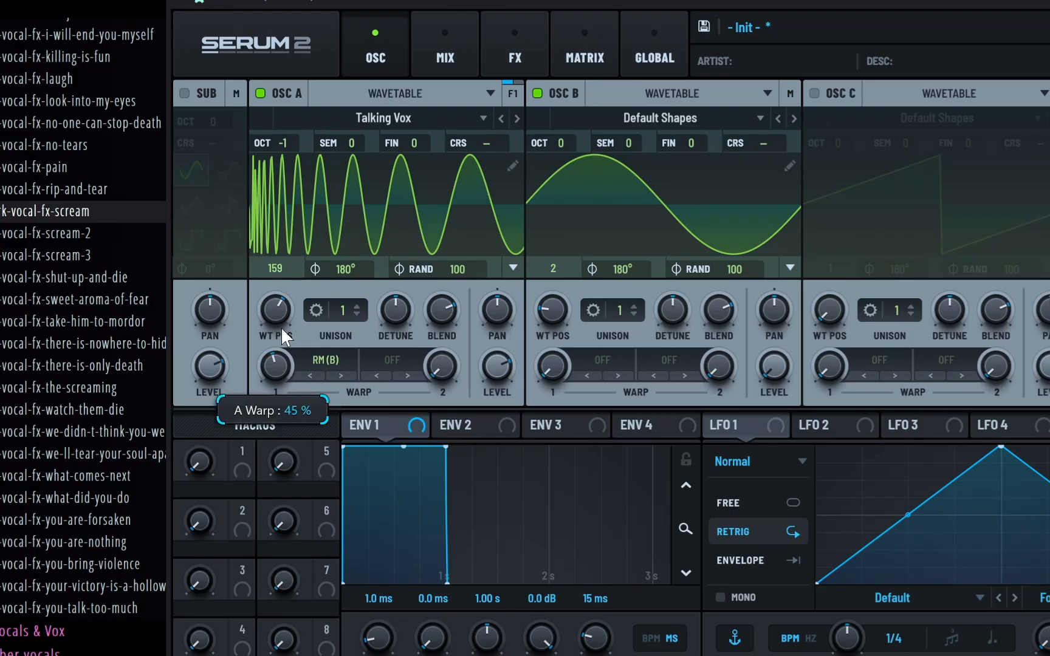
left_click_drag(282, 330, 292, 269)
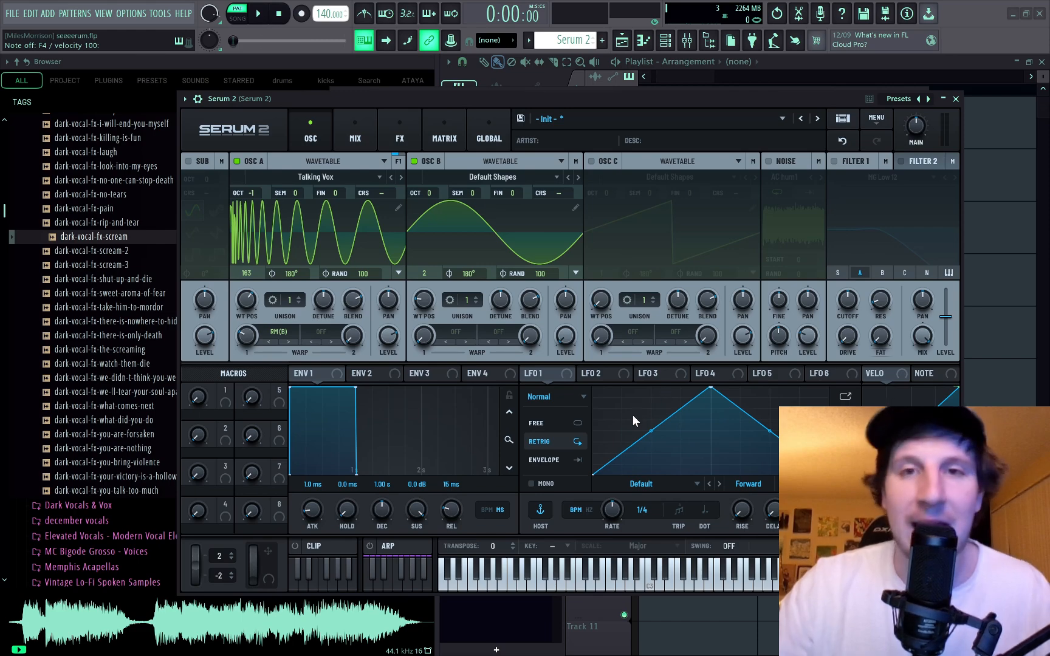
Shape LFO 1 with a bulging rise, a sagging fall and an earlier peak.
left_click_drag(649, 438, 648, 421)
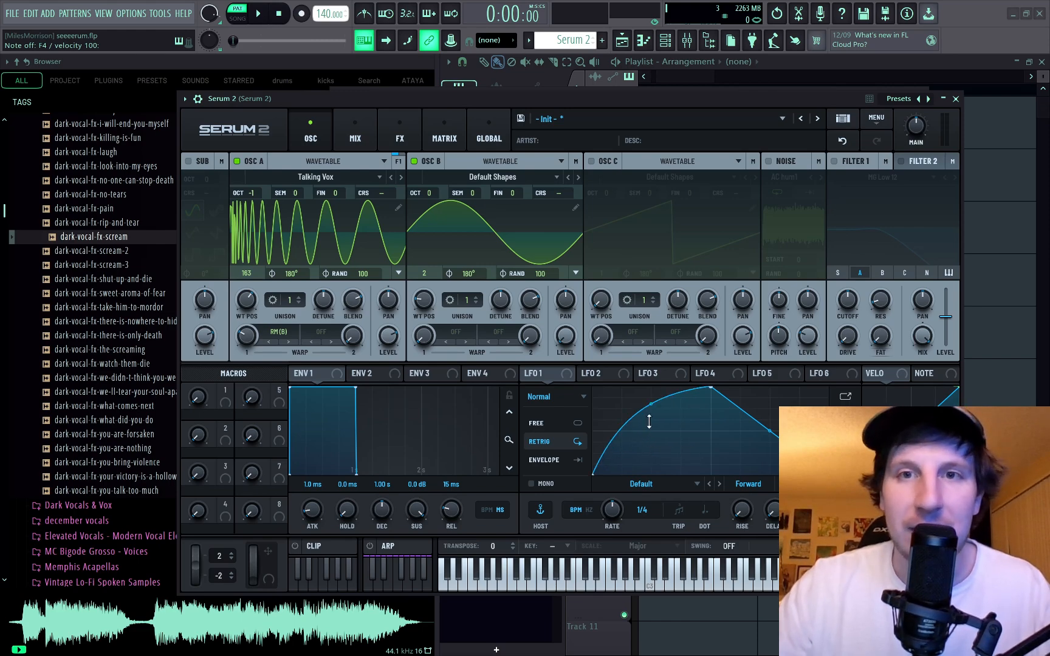
left_click_drag(766, 432, 766, 443)
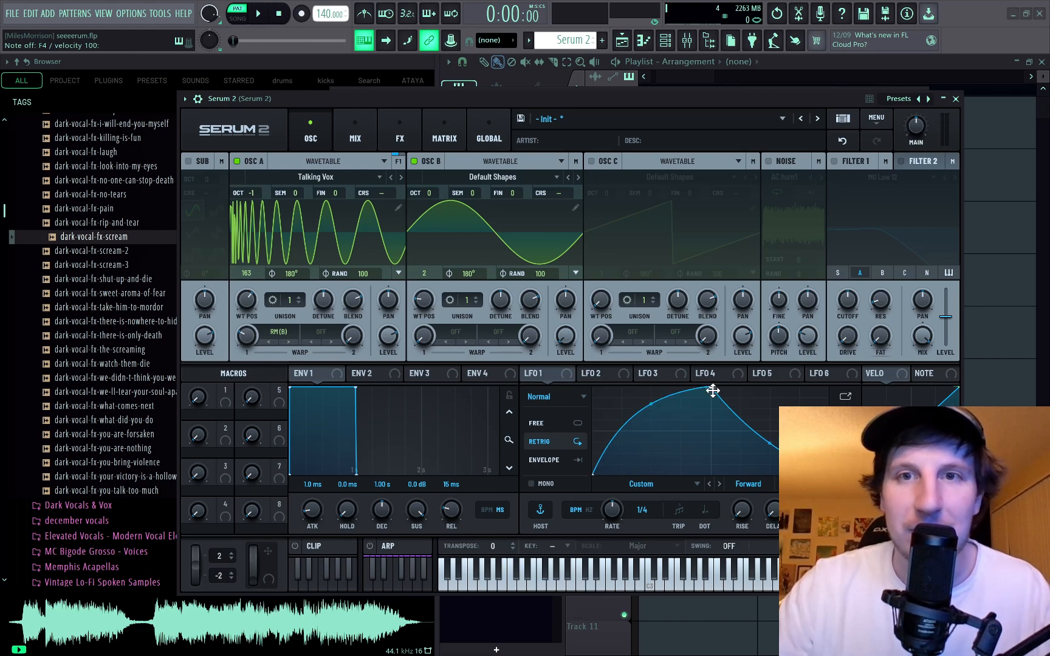
left_click_drag(712, 391, 677, 380)
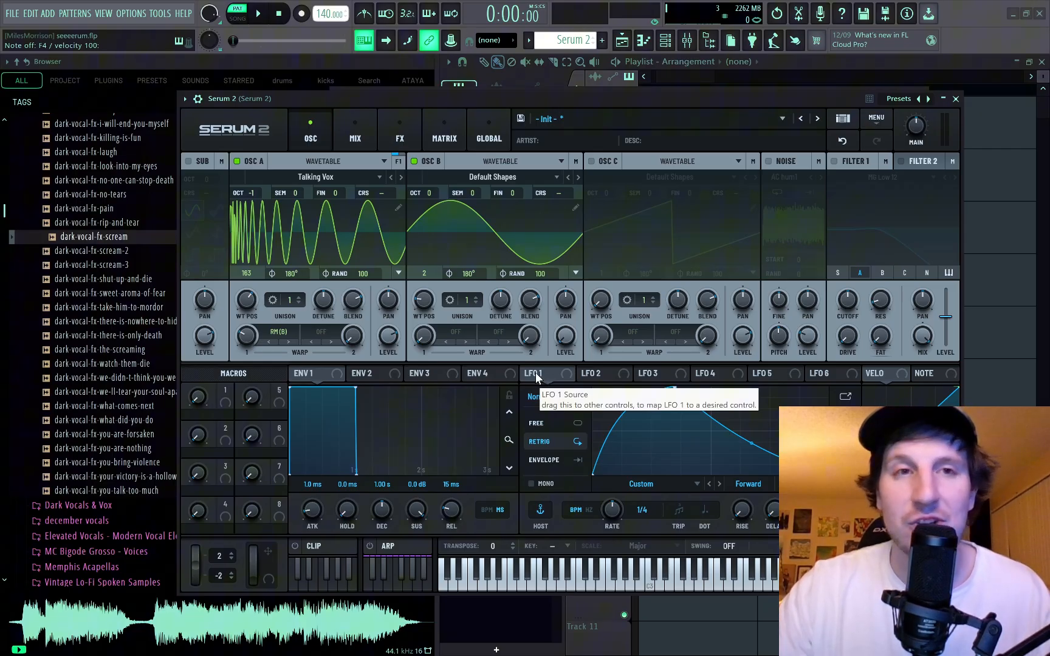
Map LFO 1 to oscillator A's wavetable position and first warp amount, and readjust the base values of both.
left_click_drag(536, 373, 247, 300)
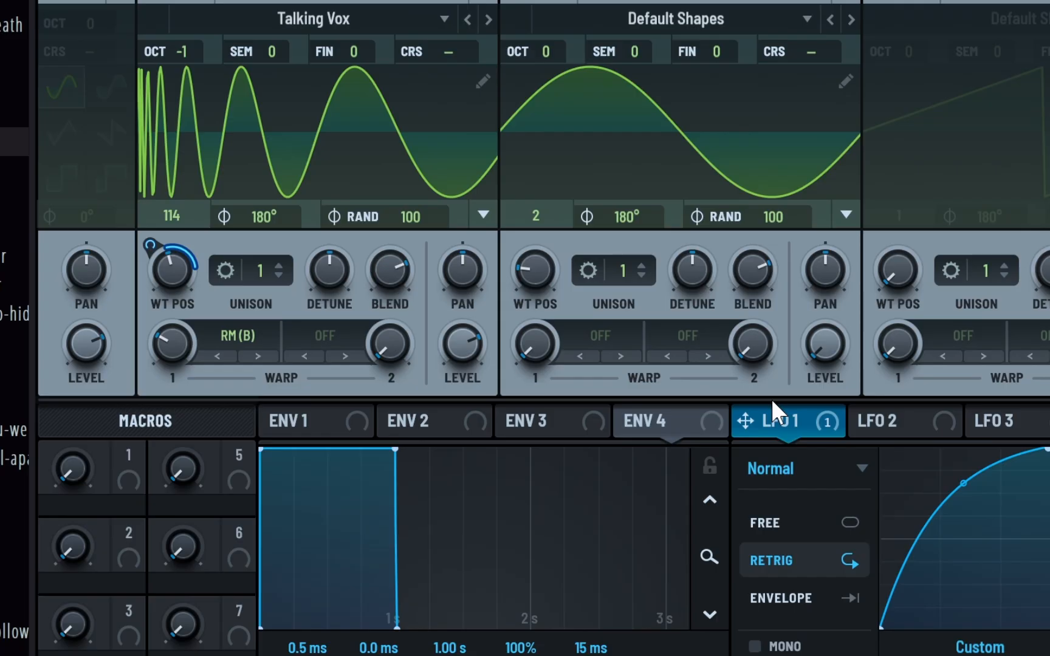
left_click_drag(760, 416, 166, 354)
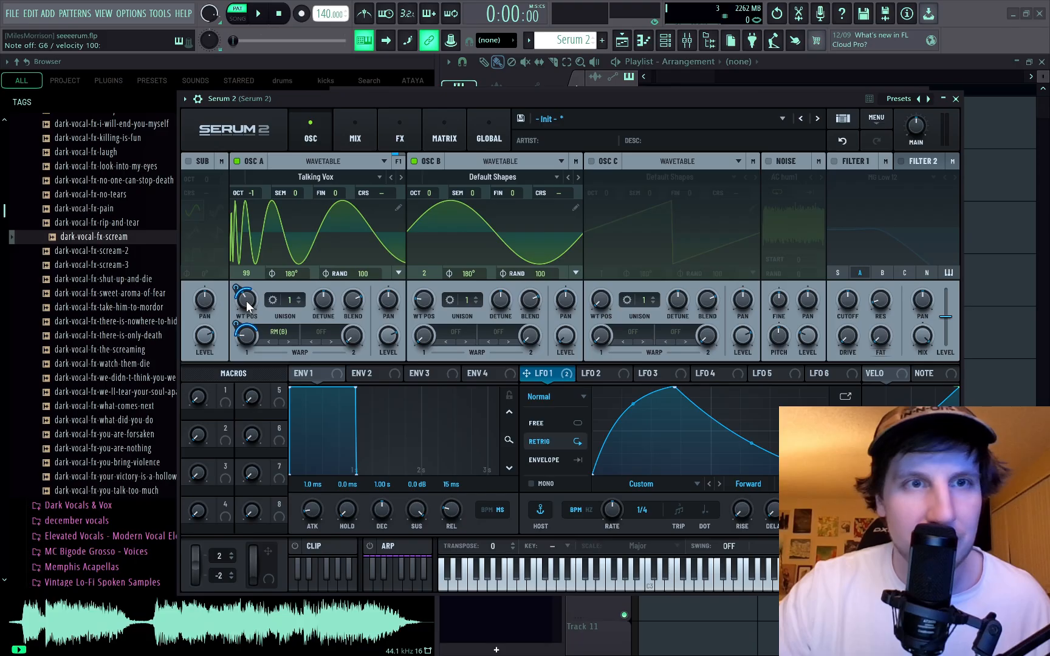
left_click_drag(246, 302, 245, 306)
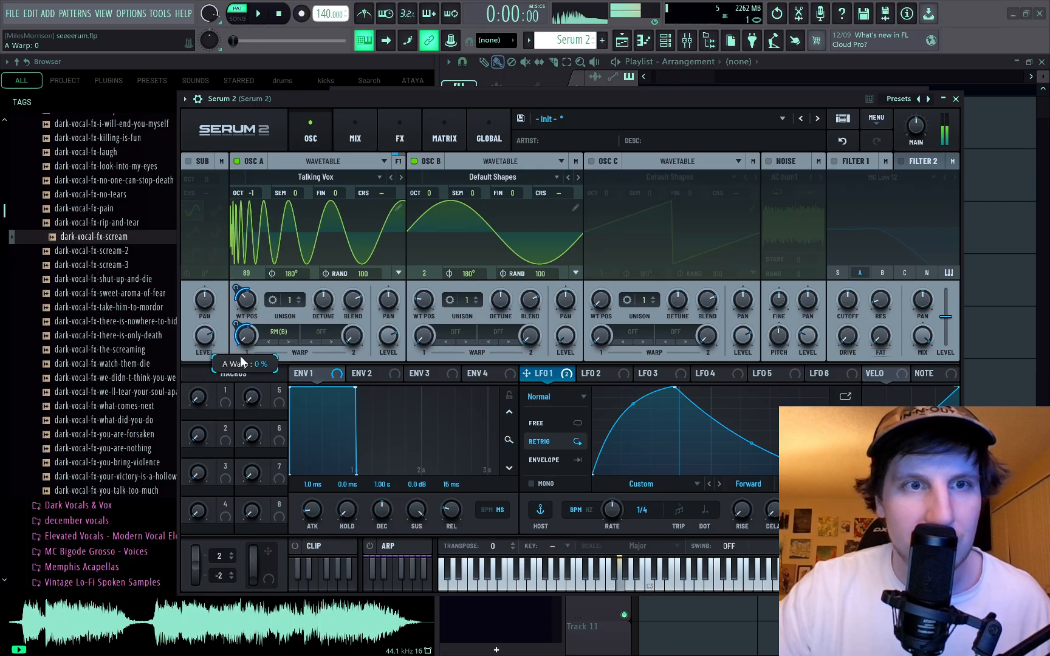
left_click_drag(241, 355, 235, 315)
Enable filter 1 with MG Low 12 and map LFO 1 to its cutoff, resonance, drive and fat.
left_click(834, 161)
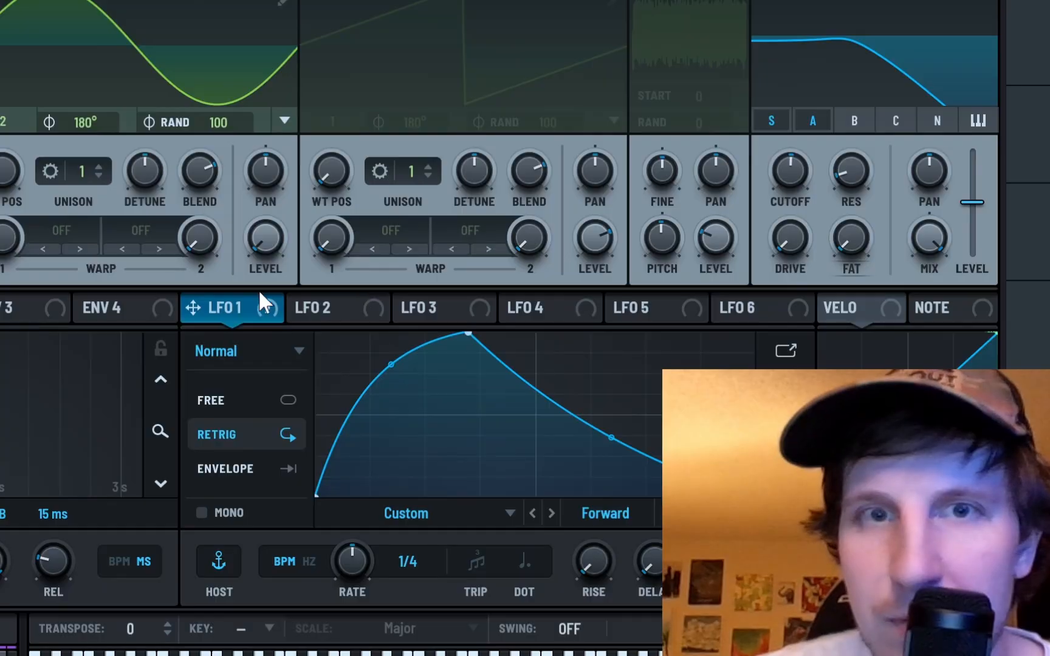
left_click_drag(557, 372, 783, 315)
left_click_drag(670, 202, 789, 171)
left_click_drag(281, 306, 845, 146)
left_click_drag(95, 354, 661, 289)
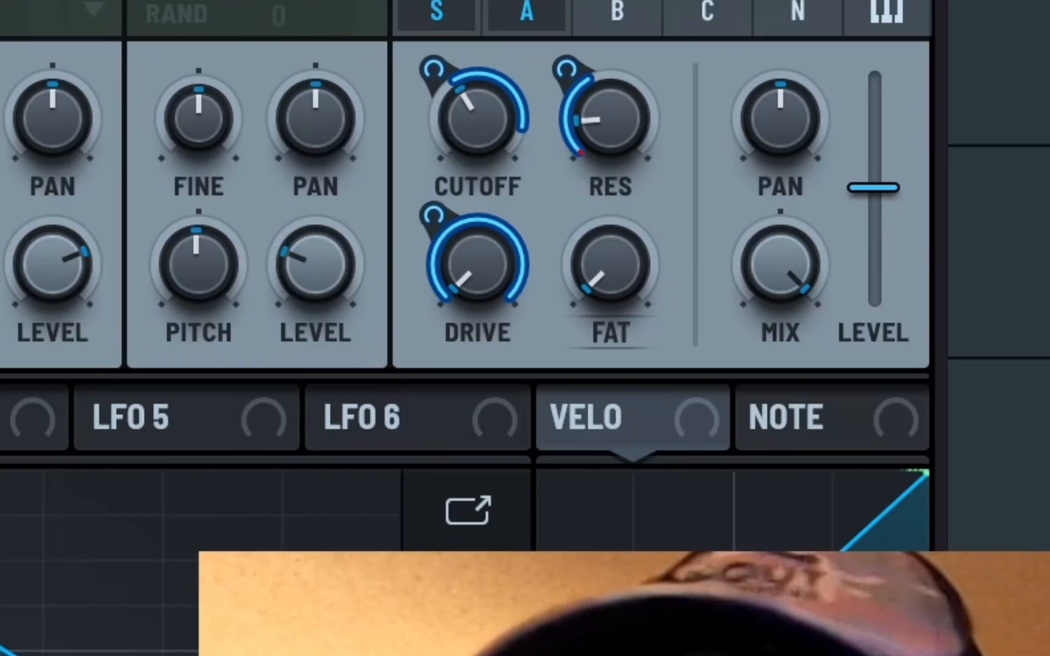
left_click_drag(0, 419, 595, 262)
left_click_drag(433, 215, 362, 368)
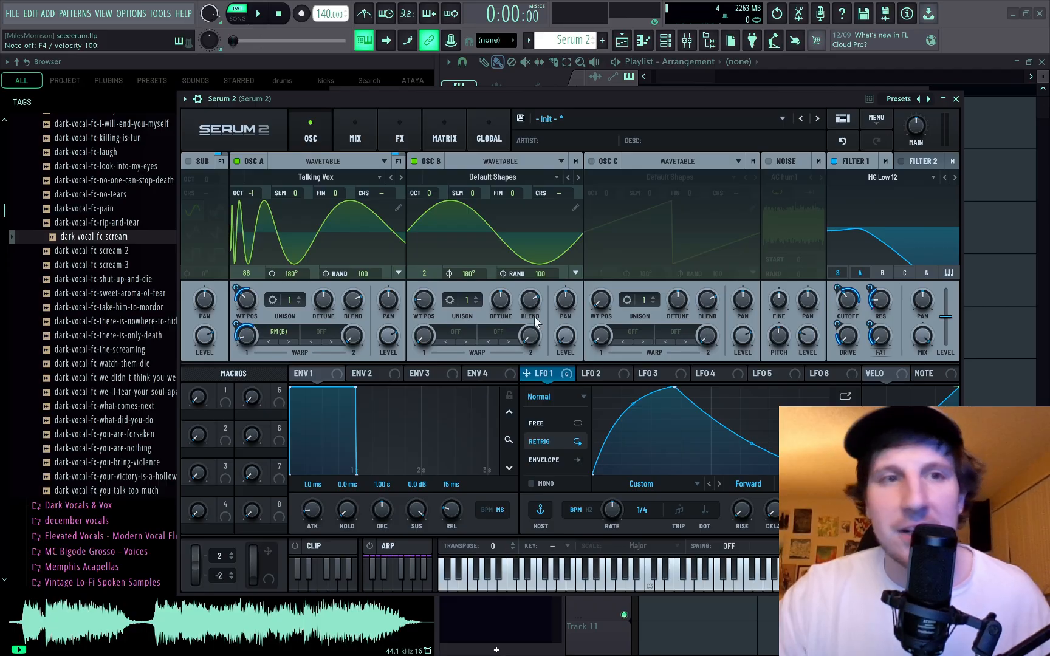
Add an Overdrive distortion effect to the main effects chain and map LFO 1 to its drive.
left_click(395, 137)
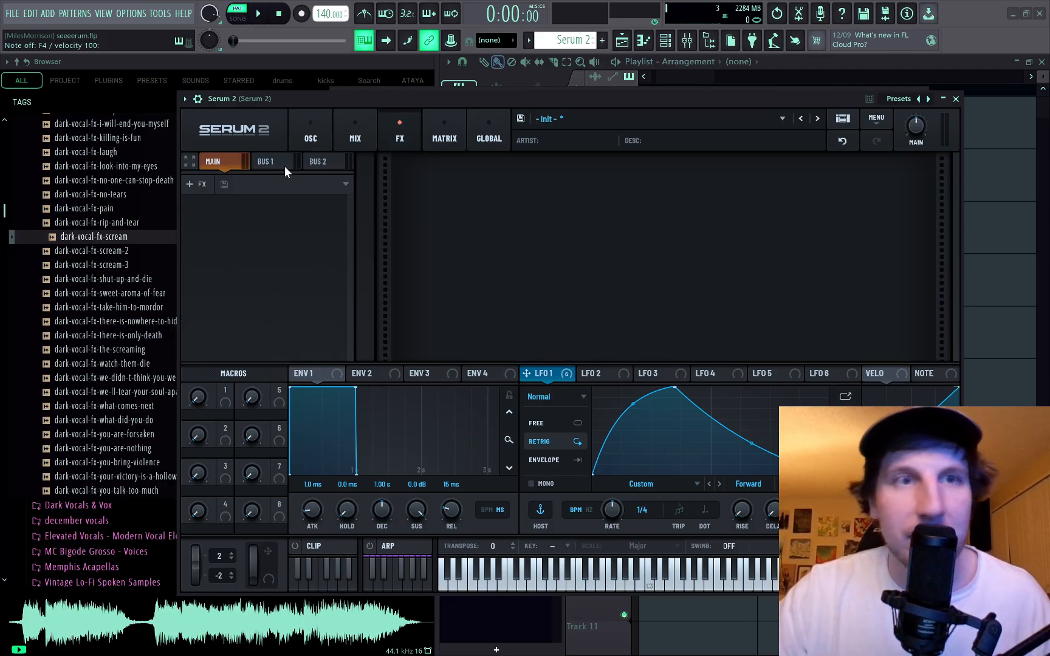
left_click(207, 183)
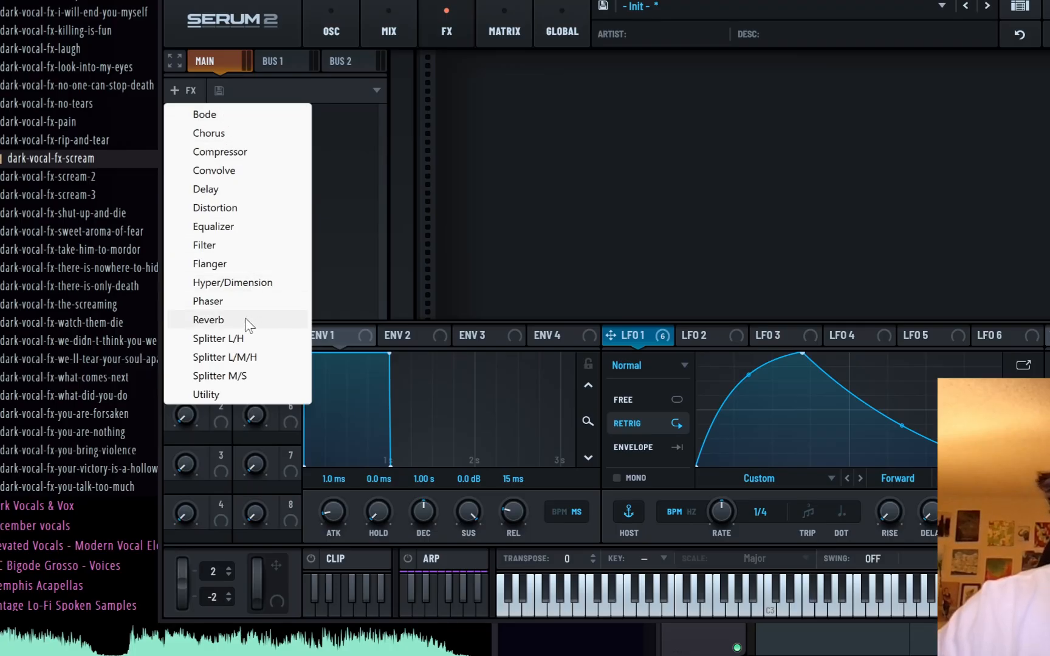
left_click(234, 206)
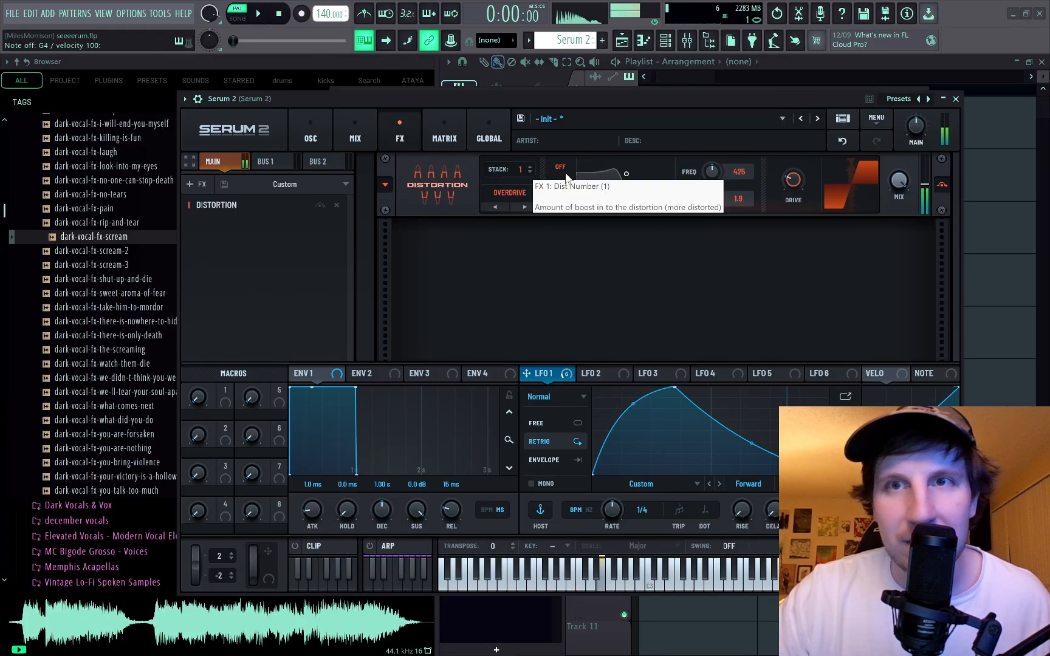
left_click_drag(526, 373, 785, 193)
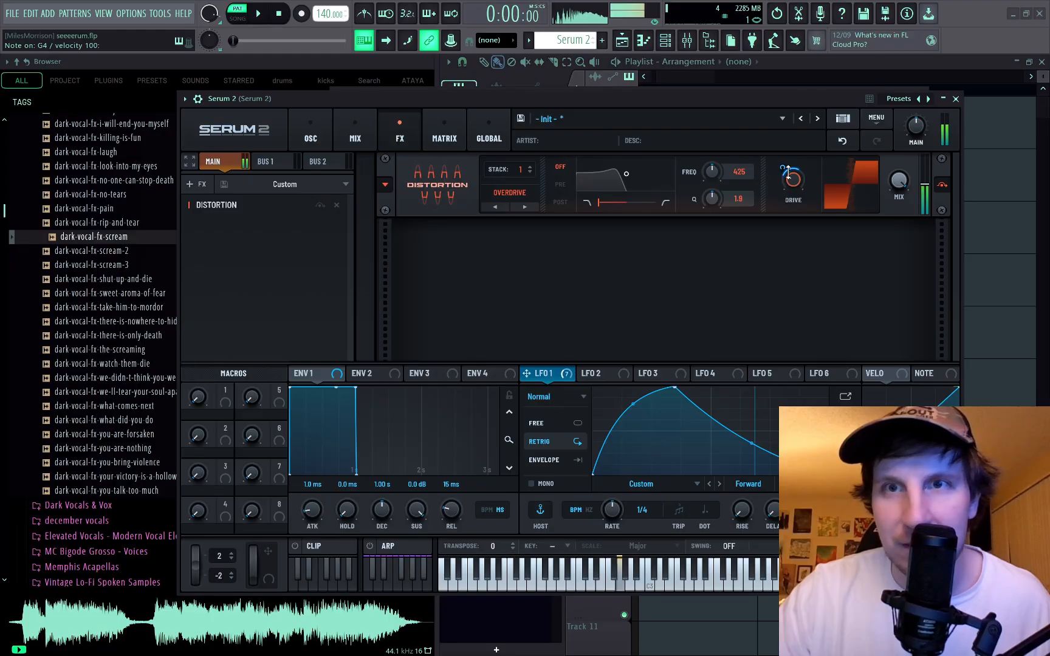
mouse_move(785, 170)
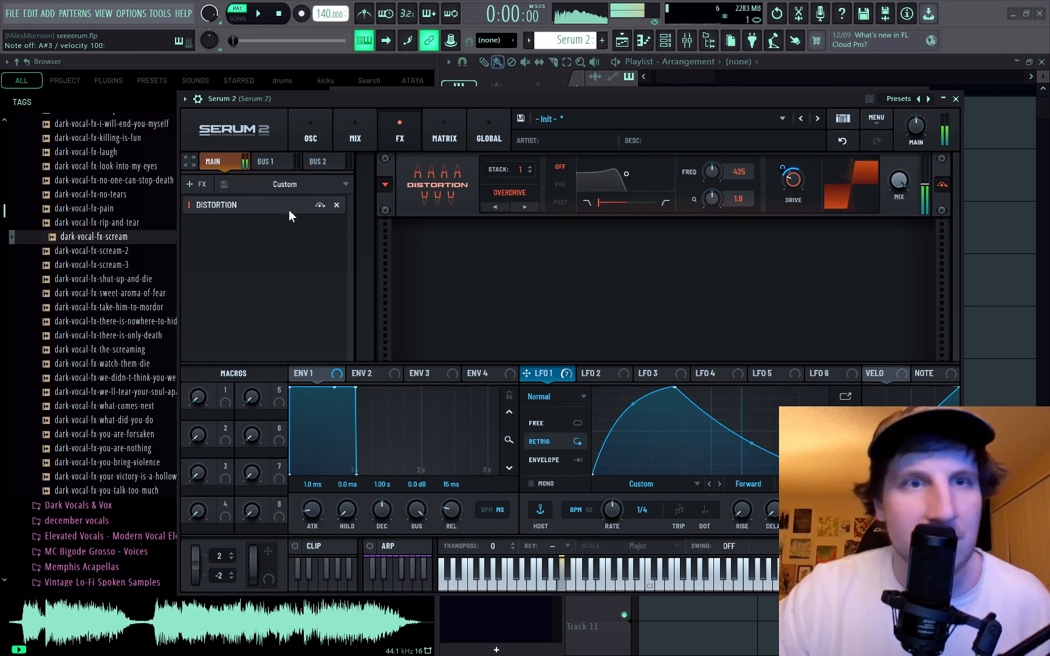
mouse_move(612, 517)
left_mouse_down()
mouse_move(611, 526)
mouse_move(602, 509)
left_mouse_up()
mouse_move(596, 493)
left_mouse_down()
mouse_move(591, 502)
mouse_move(591, 483)
mouse_move(590, 495)
left_mouse_up()
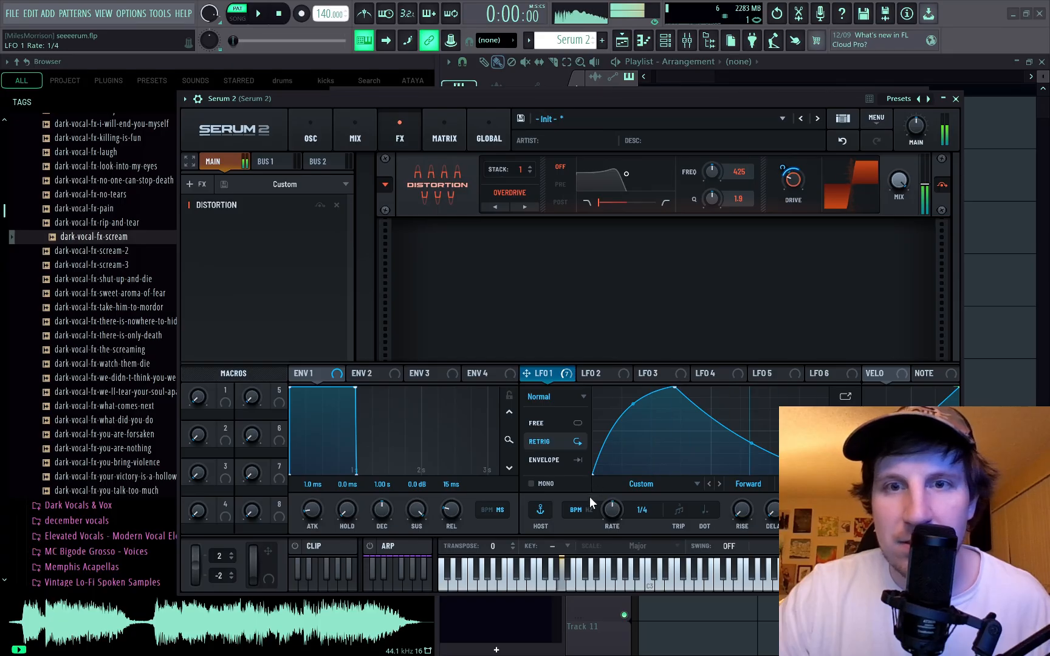
Add a compressor in multiband mode, with its threshold set to -15.2 dB and its gain to 6.6.
left_click(195, 183)
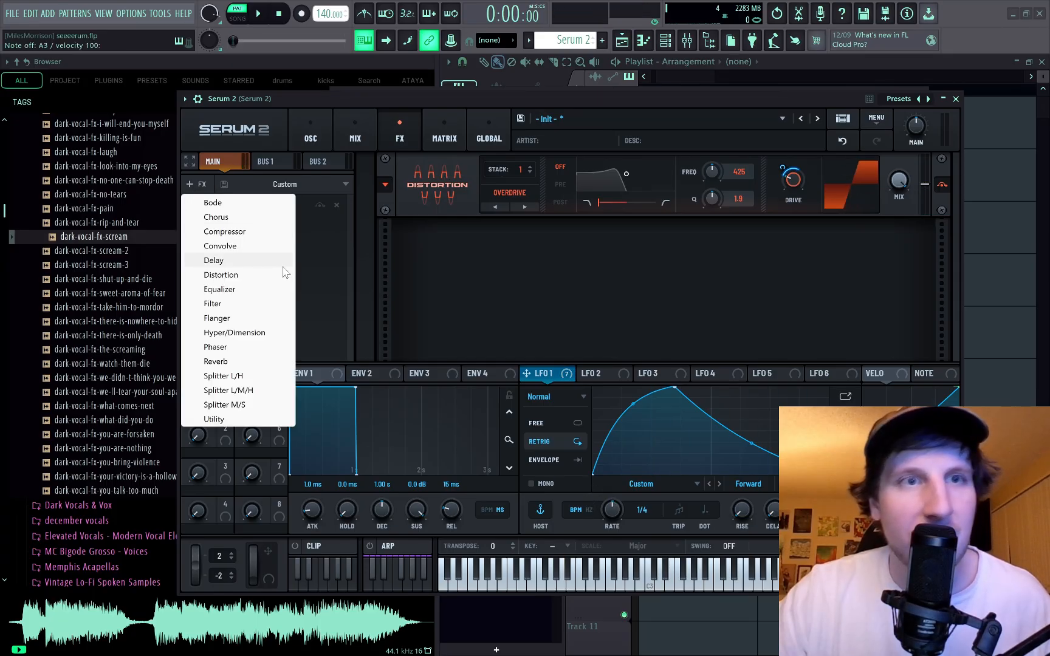
left_click(226, 231)
left_click(508, 268)
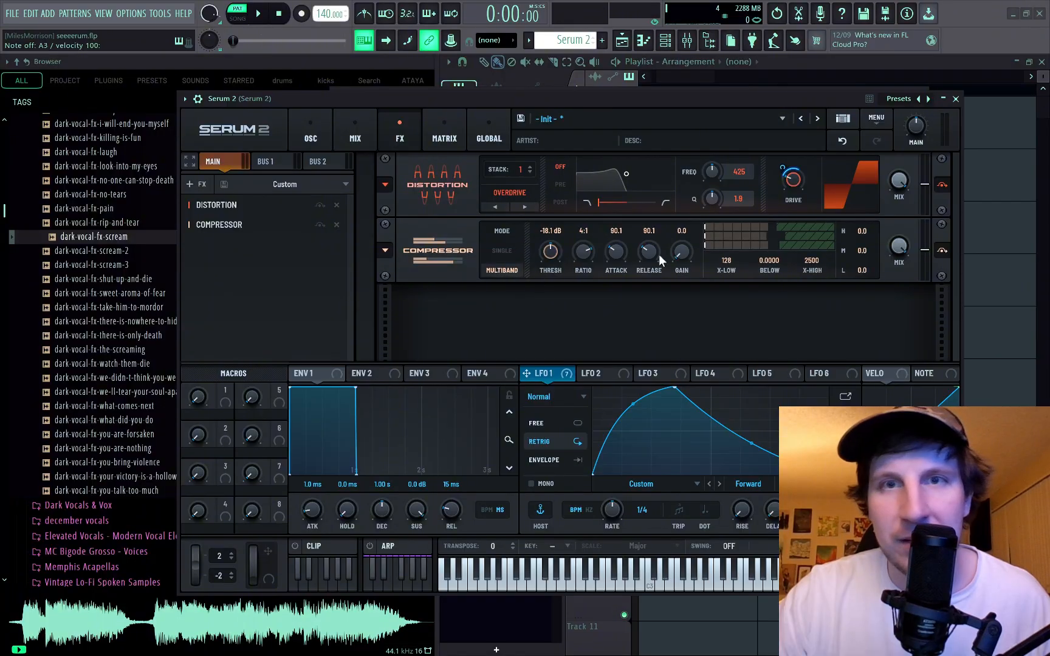
left_click_drag(550, 251, 530, 196)
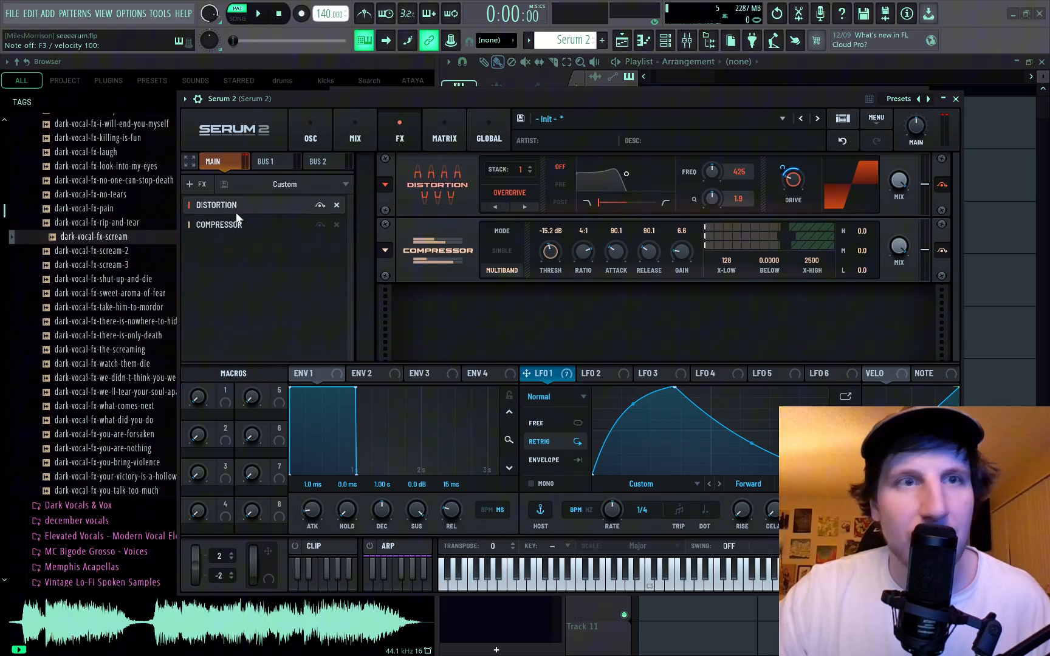
Add an equalizer at the start of the effects chain, before the distortion, and switch both of its bands to the peak shape.
left_click(201, 186)
left_click(235, 290)
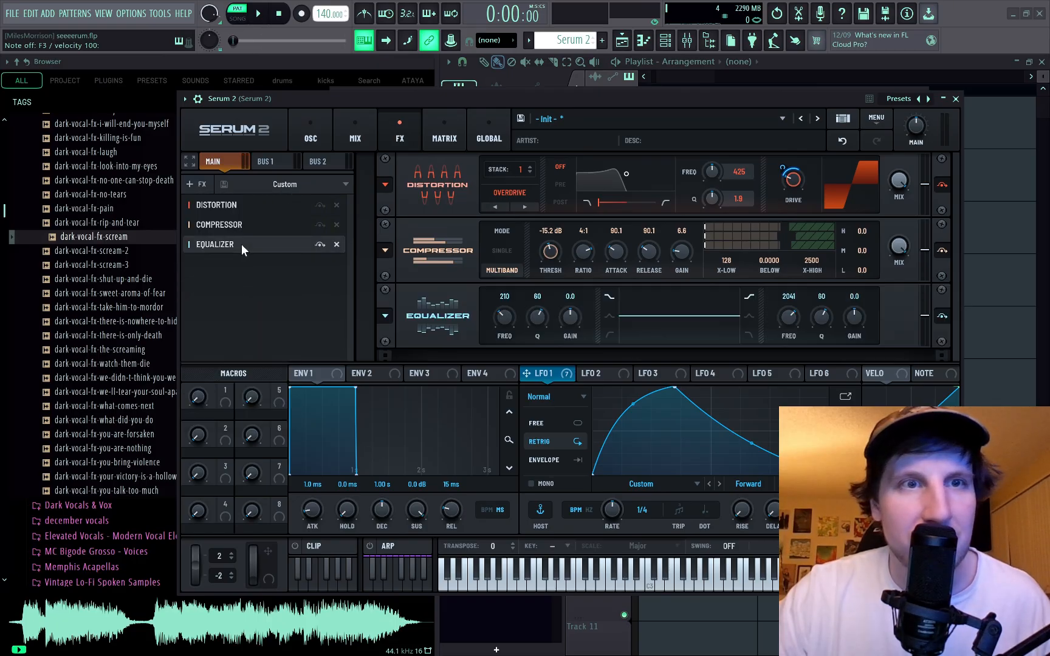
left_click_drag(241, 245, 248, 205)
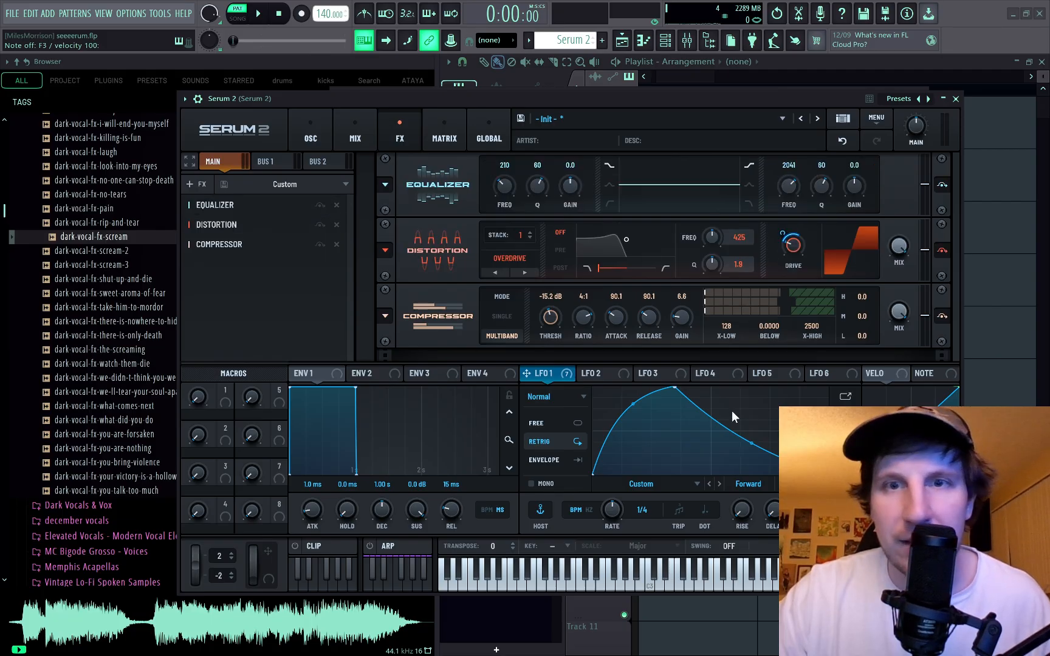
mouse_move(544, 372)
left_mouse_down()
mouse_move(529, 213)
mouse_move(564, 413)
mouse_move(545, 376)
left_mouse_up()
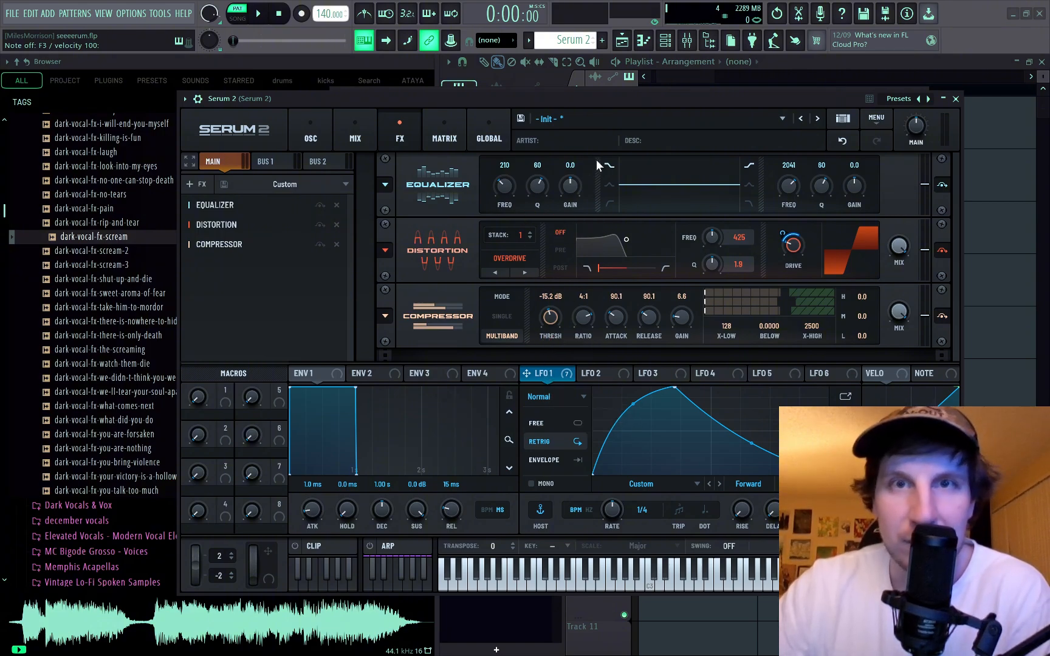
left_click(608, 184)
left_click(751, 184)
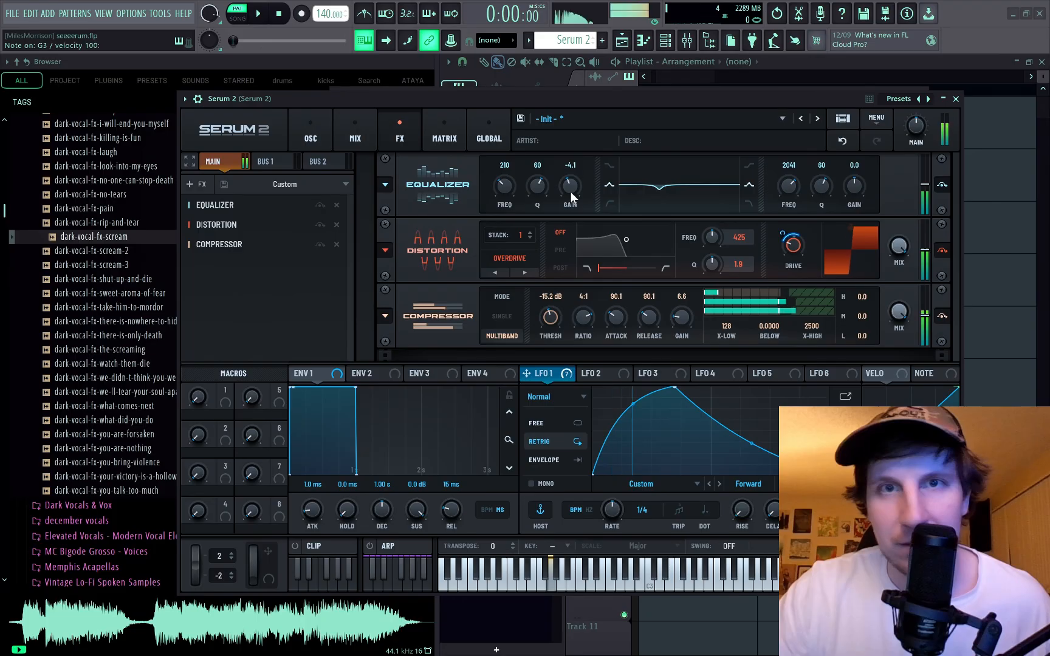
Set the equalizer's low band to frequency 761, Q 53 and gain -11.5, with LFO 1 modulating its frequency.
left_click_drag(488, 152, 459, 189)
left_click_drag(554, 210, 526, 210)
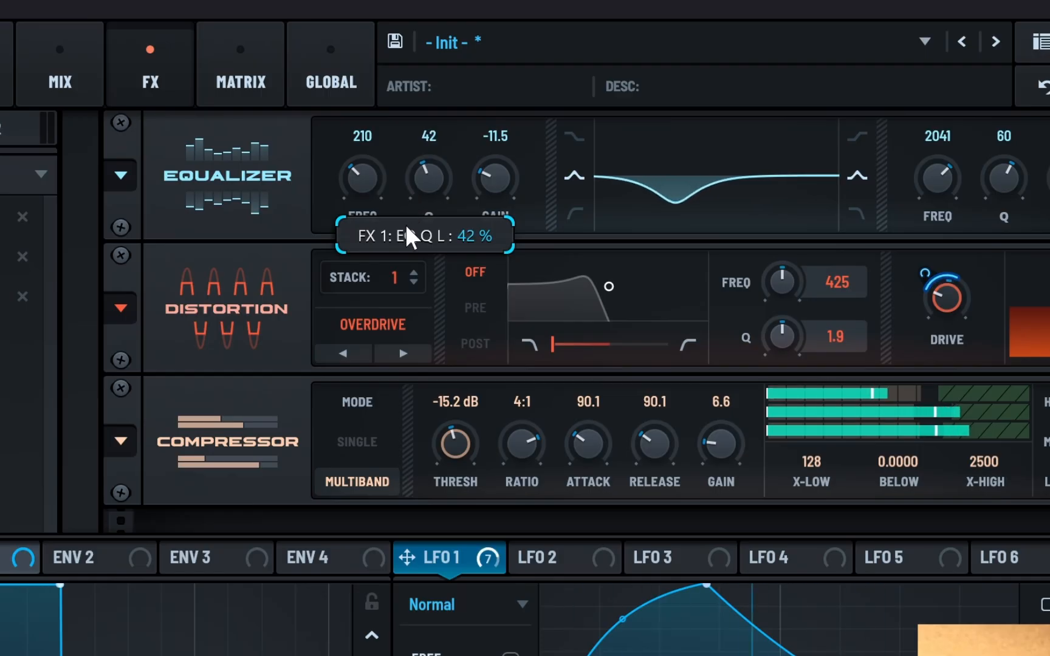
left_click_drag(407, 228, 381, 164)
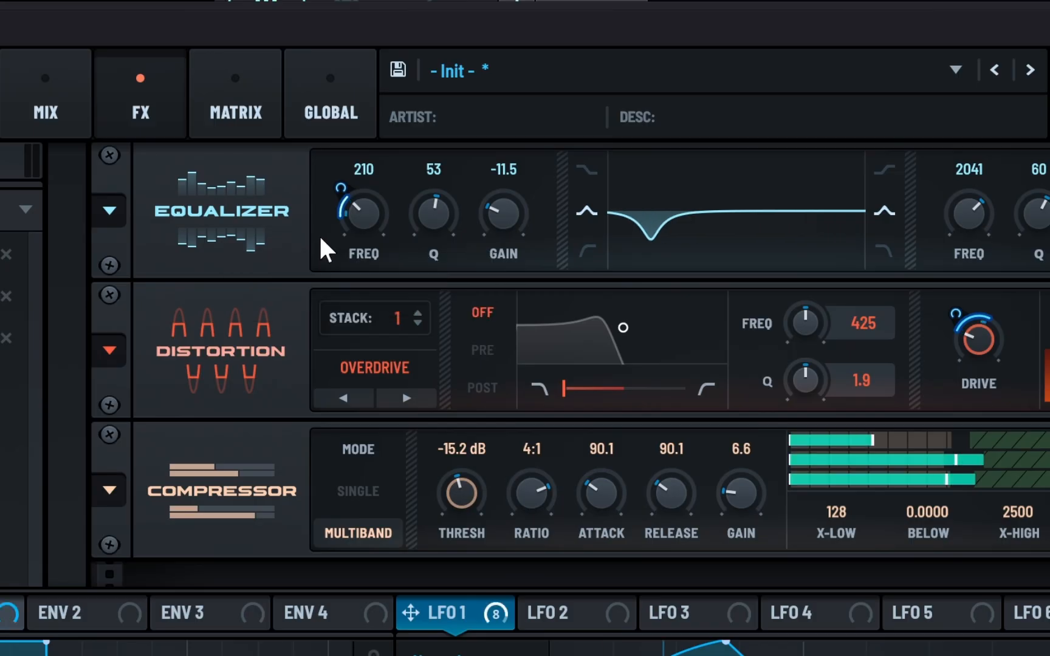
mouse_move(495, 177)
left_mouse_down()
mouse_move(507, 187)
mouse_move(506, 165)
left_mouse_up()
mouse_move(368, 161)
left_mouse_down()
mouse_move(370, 129)
mouse_move(361, 162)
left_mouse_up()
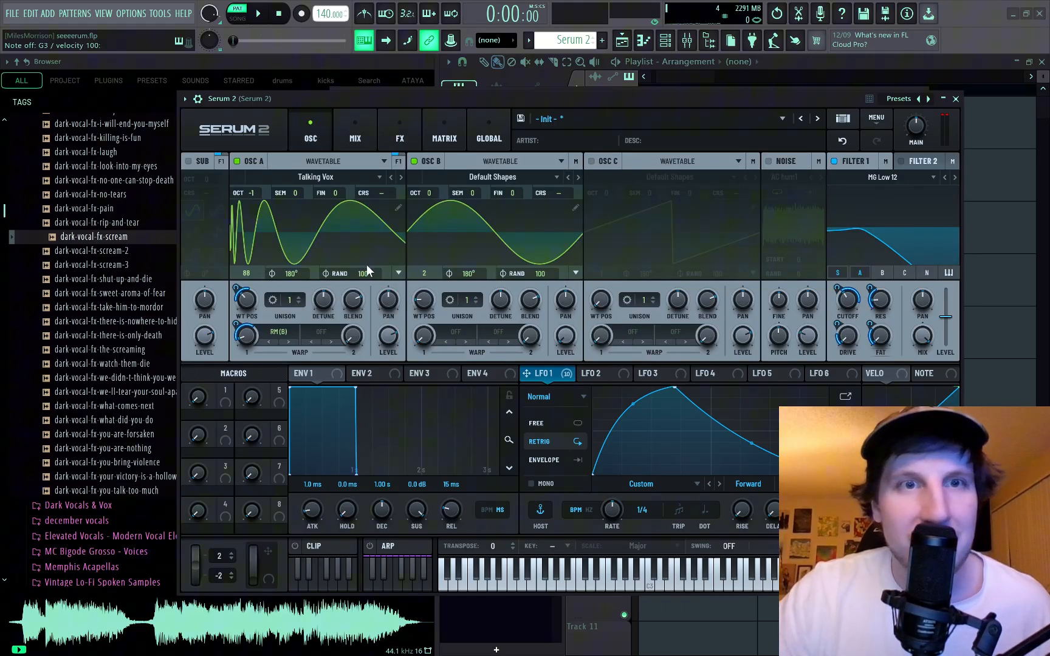
Set the random phase of oscillators A and B to 0 and oscillator B's start phase to 0°.
left_click_drag(364, 275, 376, 468)
left_click_drag(540, 276, 542, 468)
left_click_drag(470, 274, 475, 361)
left_click_drag(418, 459, 370, 474)
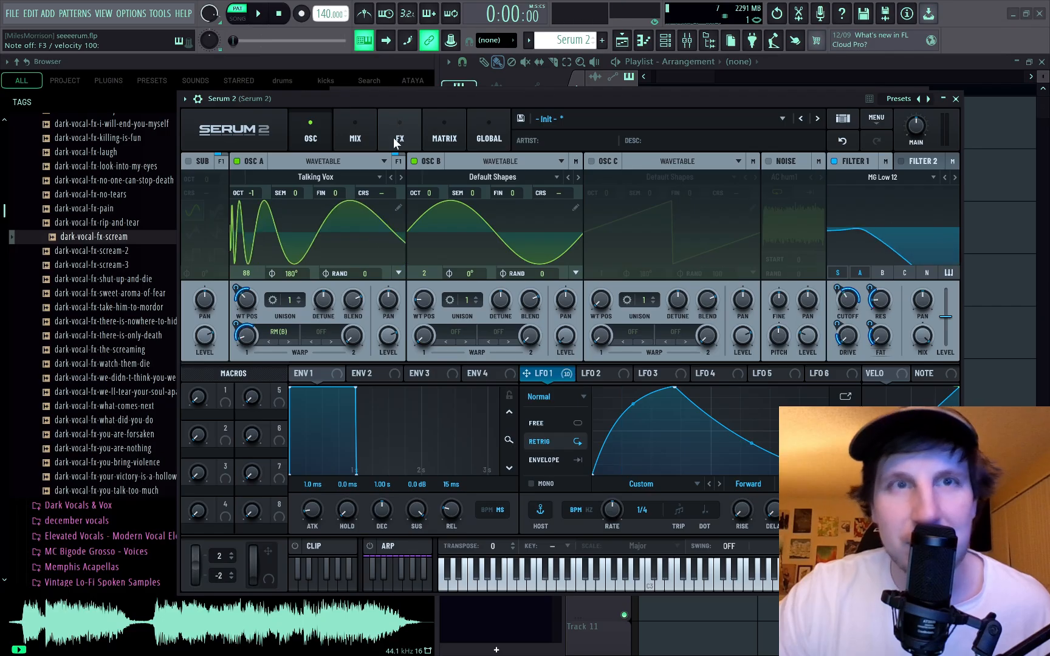
left_click(393, 137)
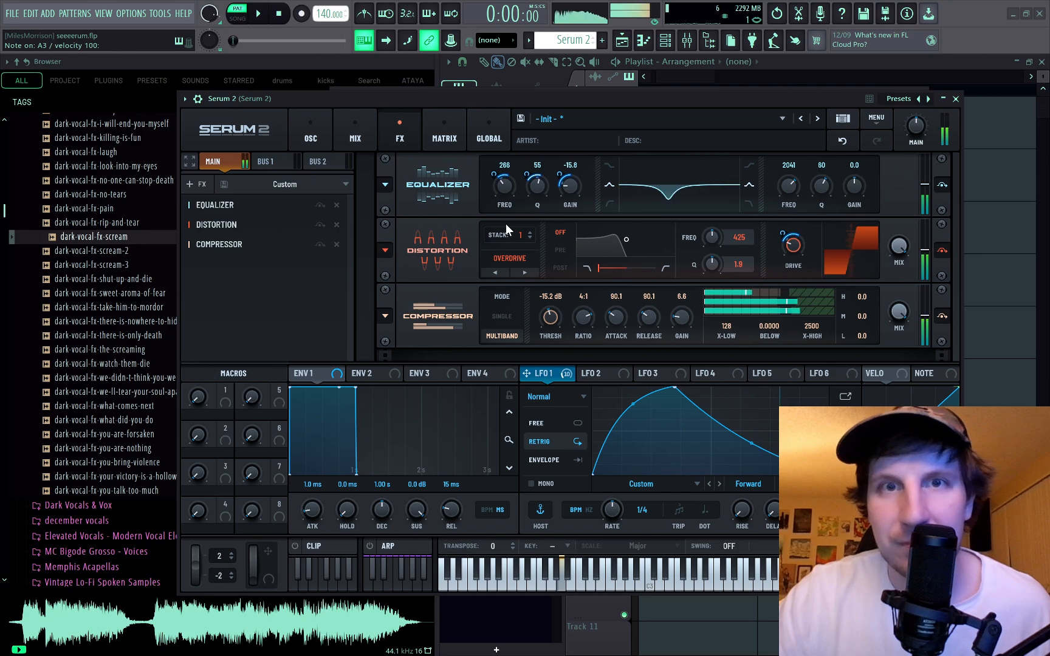